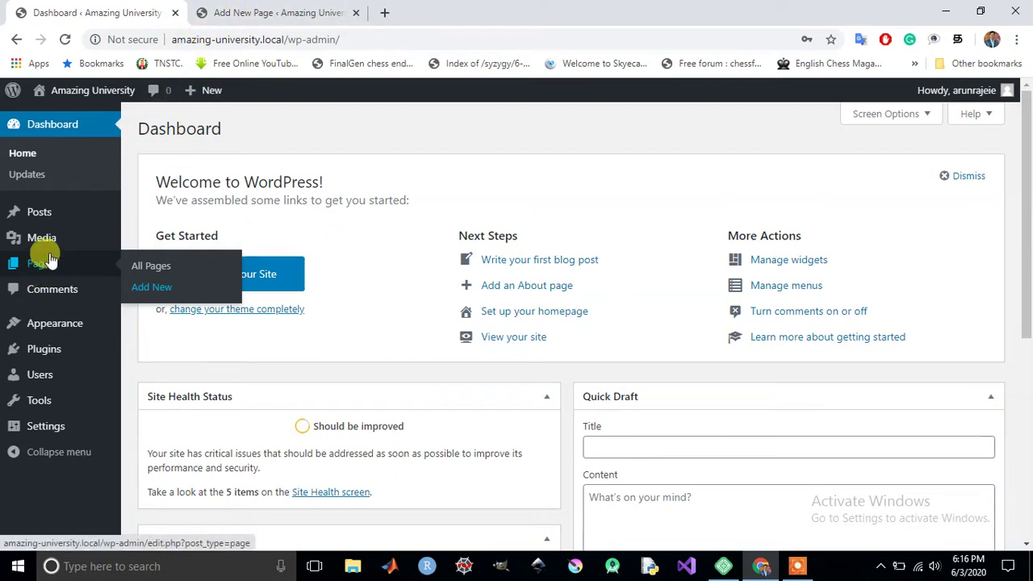
- Open the All Pages list in a new browser tab and place that tab directly after the Dashboard tab
mouse_move(76, 266)
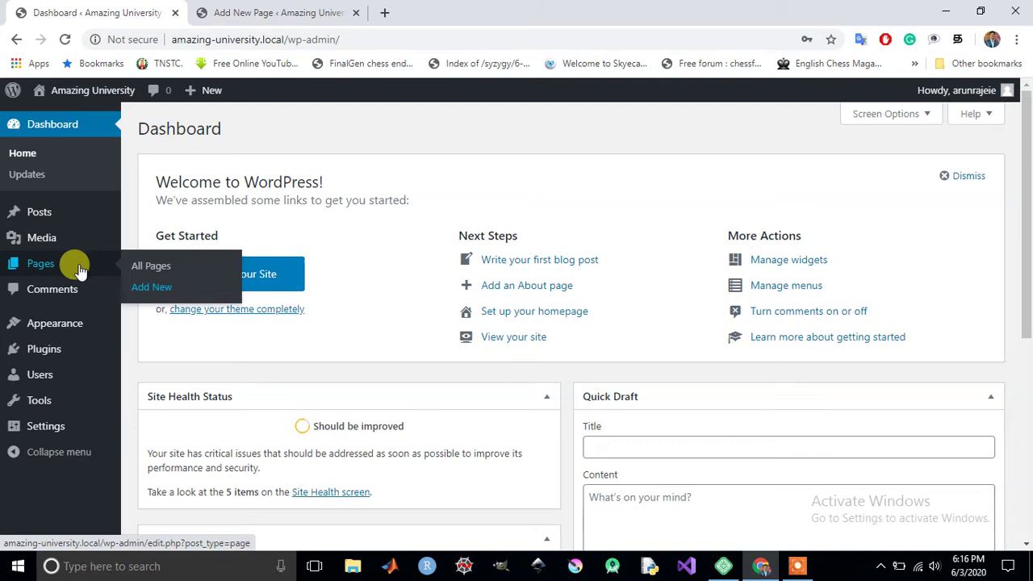
right_click(146, 274)
click(154, 279)
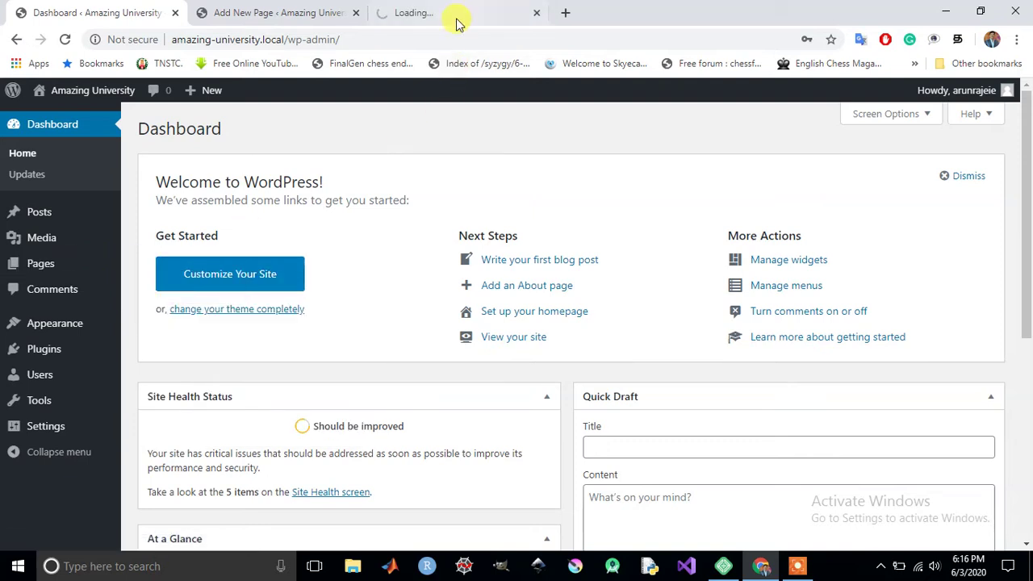
drag(458, 24, 178, 28)
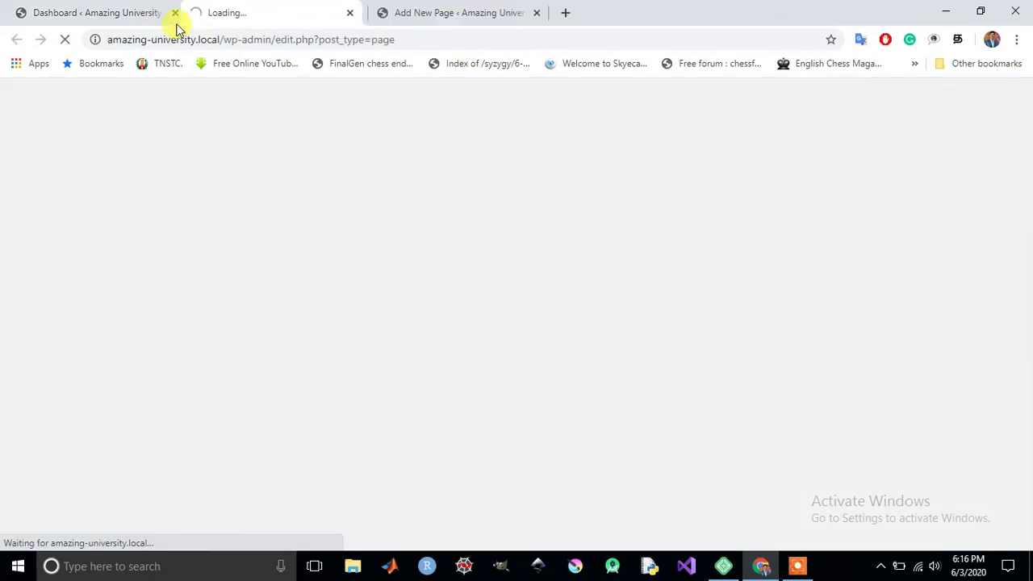
- Open the live site in a new browser tab and review the homepage's title, tagline and post content
click(121, 13)
mouse_move(69, 98)
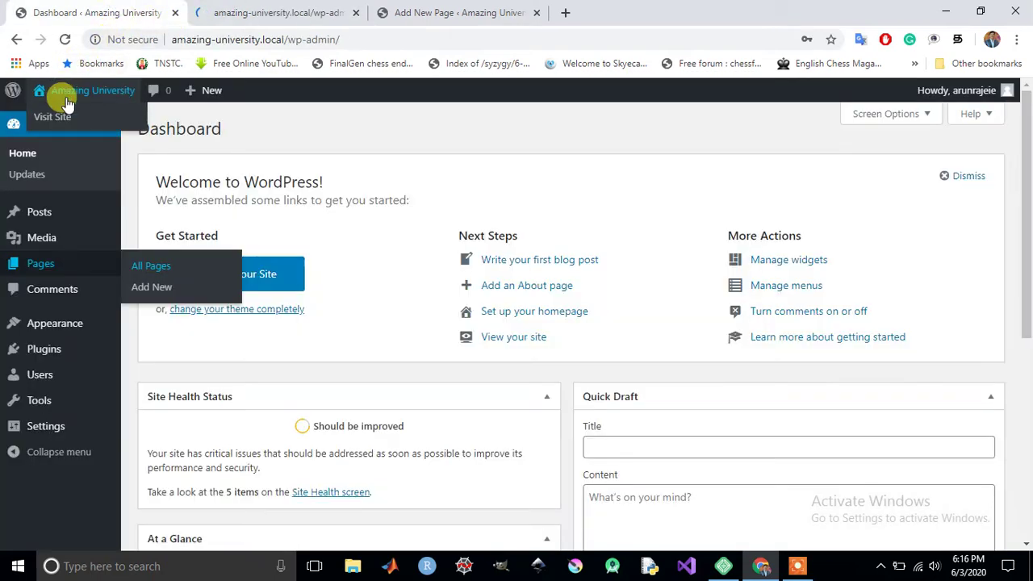
right_click(53, 114)
click(71, 128)
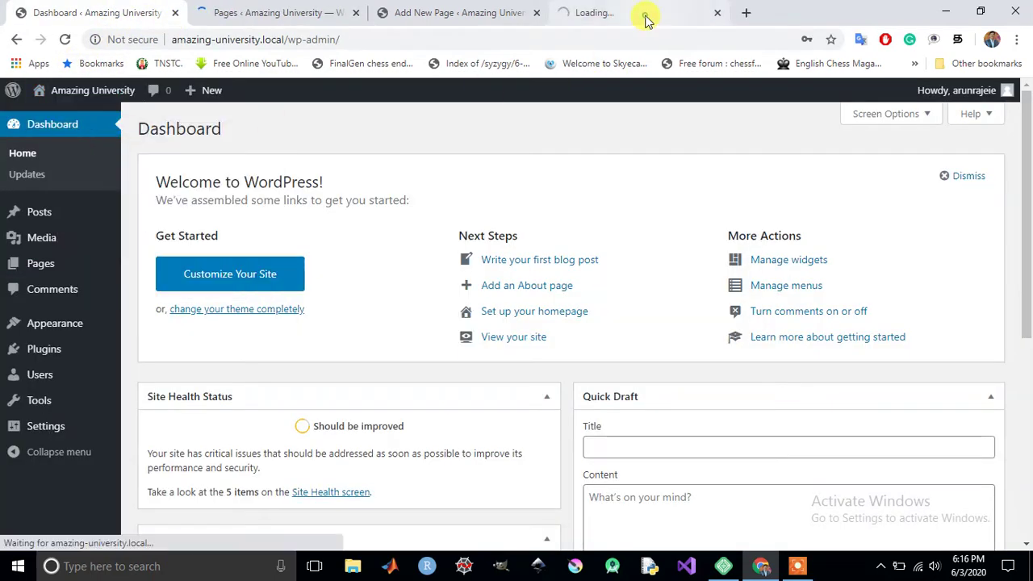
click(645, 18)
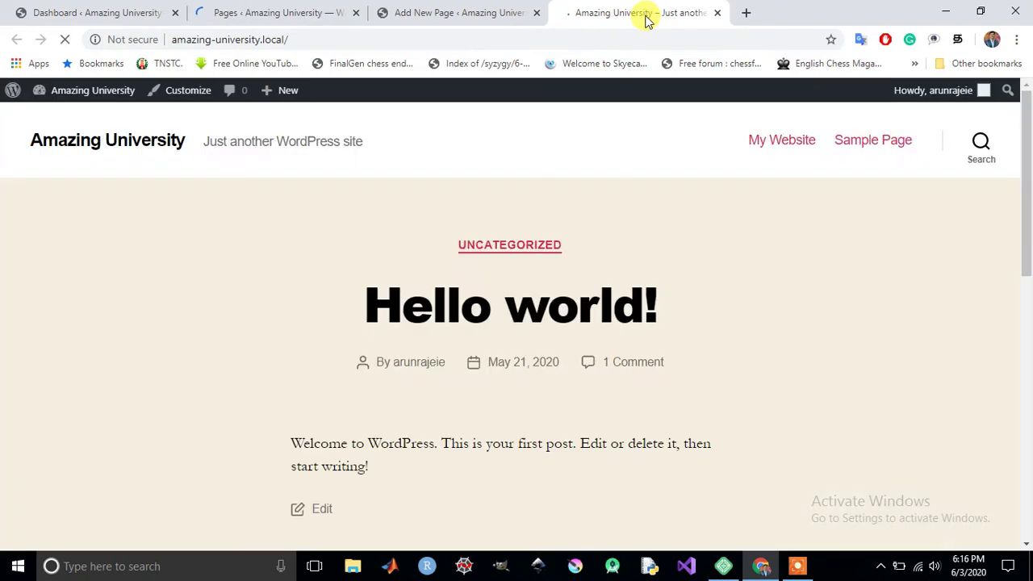
scroll(618, 339, down, 6)
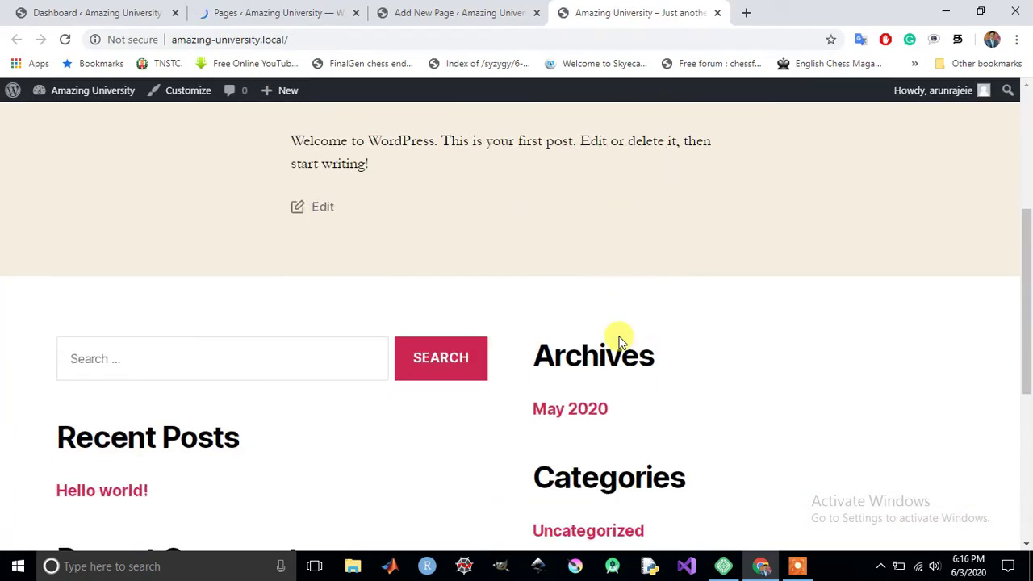
scroll(619, 340, up, 6)
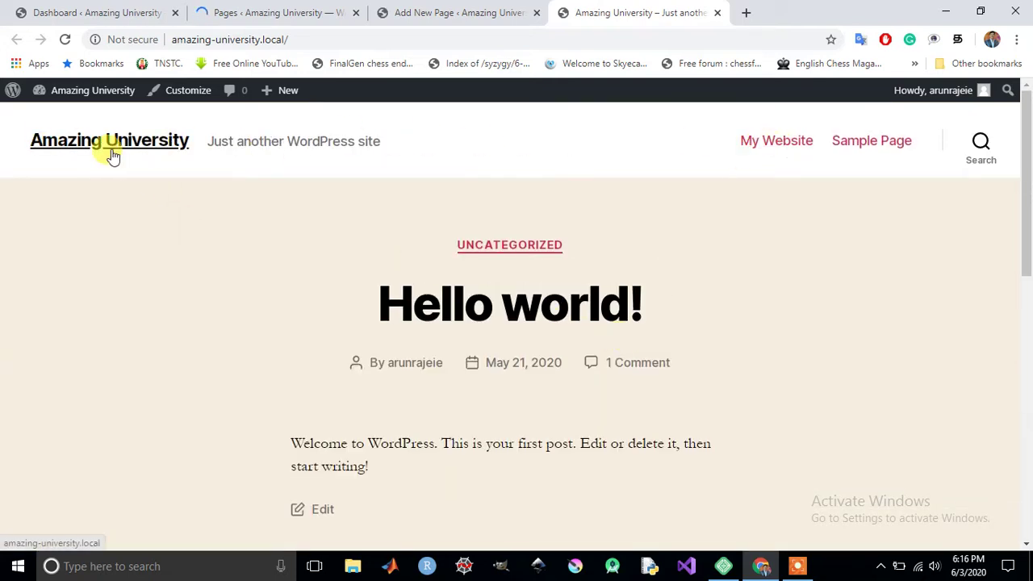
drag(207, 140, 332, 143)
scroll(858, 351, down, 10)
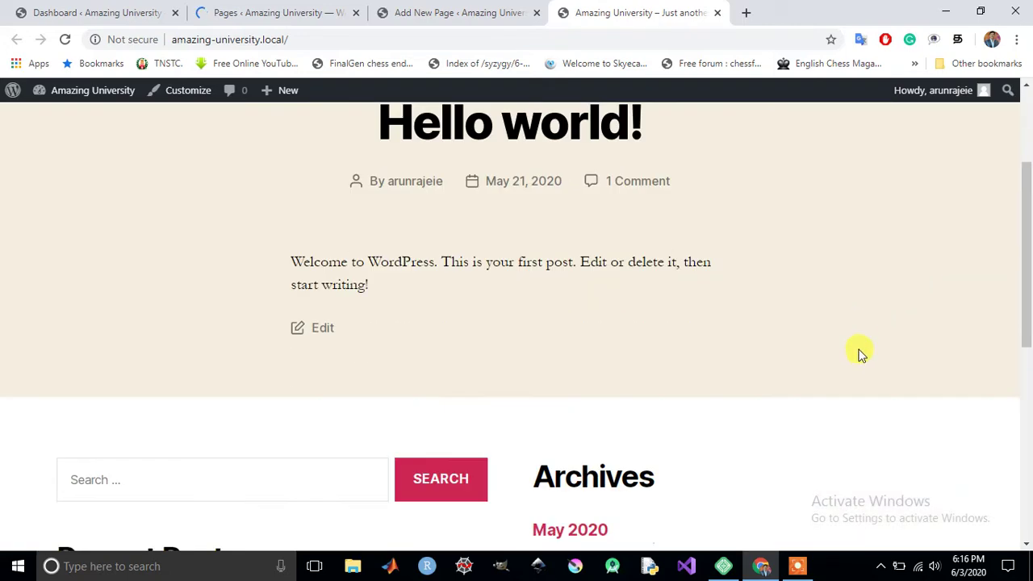
scroll(445, 366, up, 10)
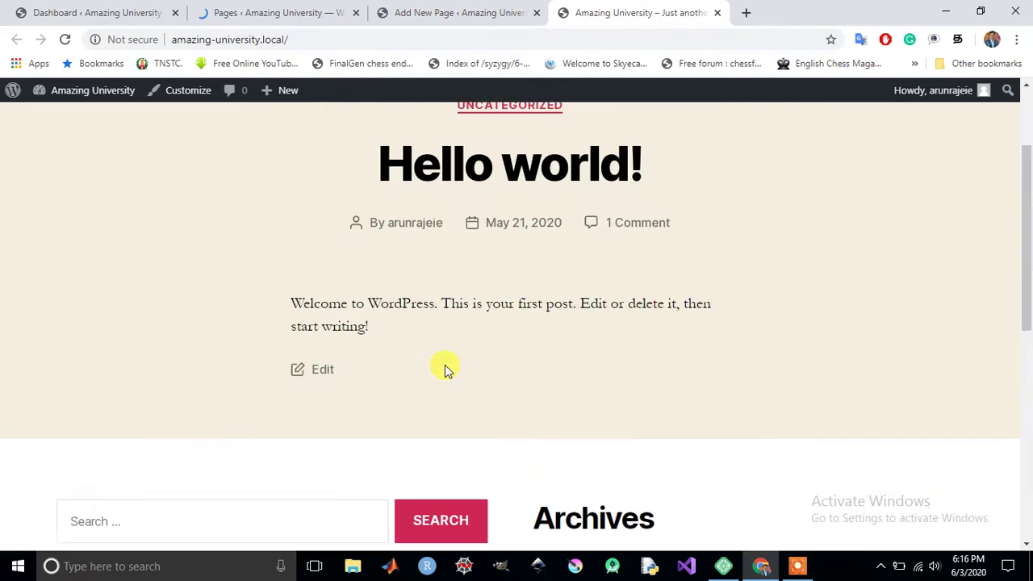
click(482, 149)
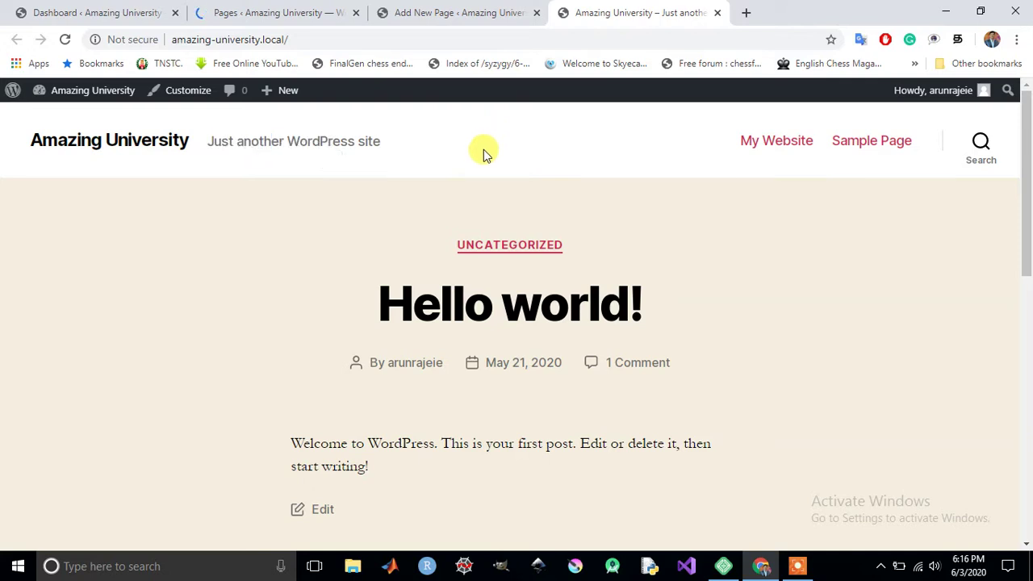
- Open the General Settings page from the dashboard in a new browser tab and place that tab directly after the Dashboard tab
click(91, 13)
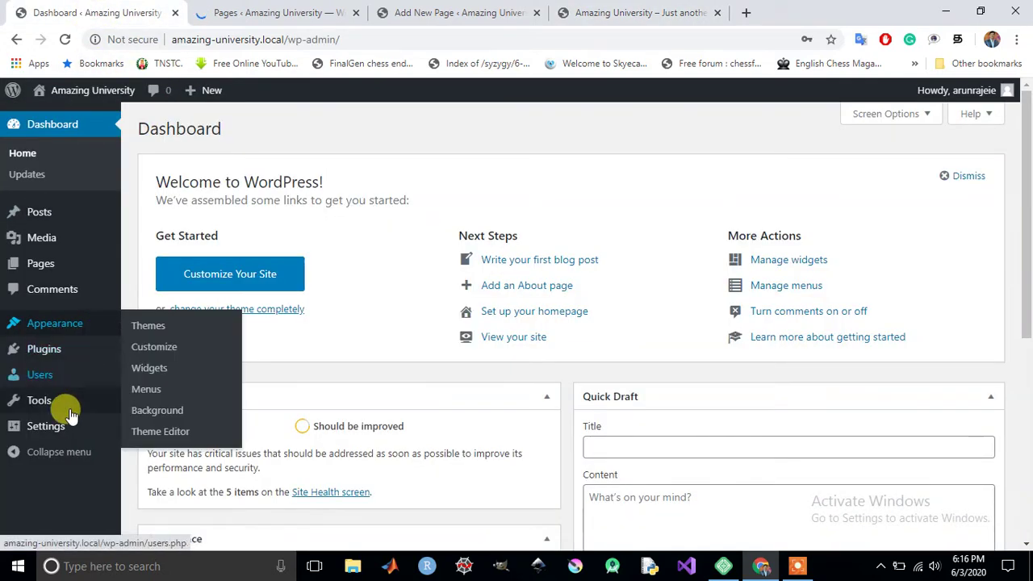
mouse_move(65, 427)
right_click(143, 379)
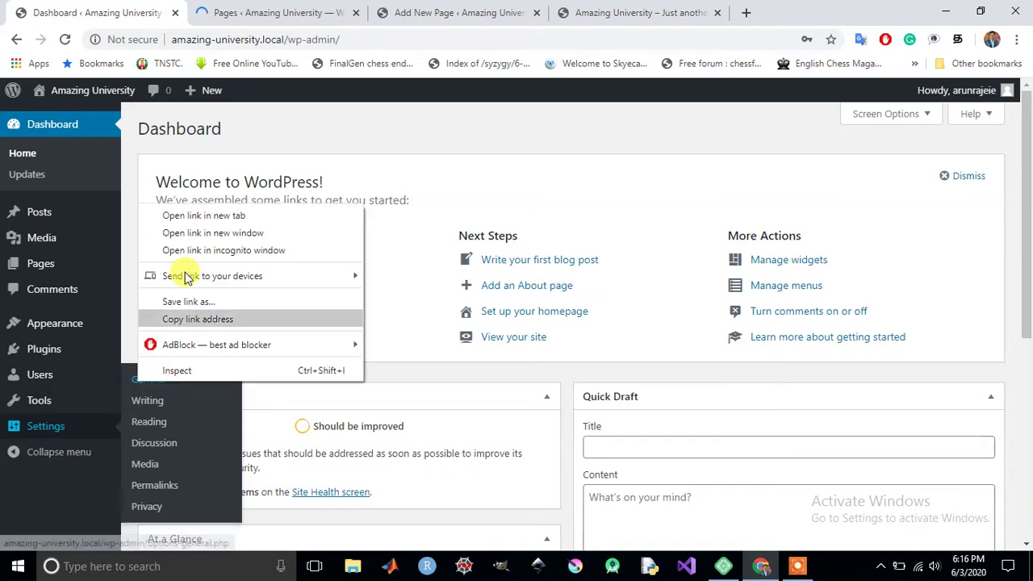
click(196, 212)
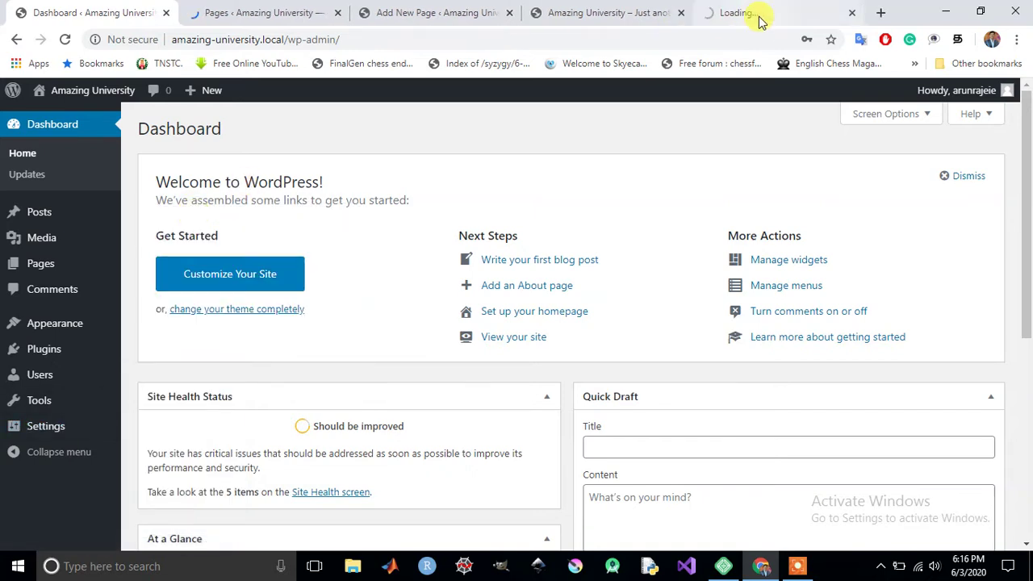
click(759, 15)
drag(763, 20, 278, 18)
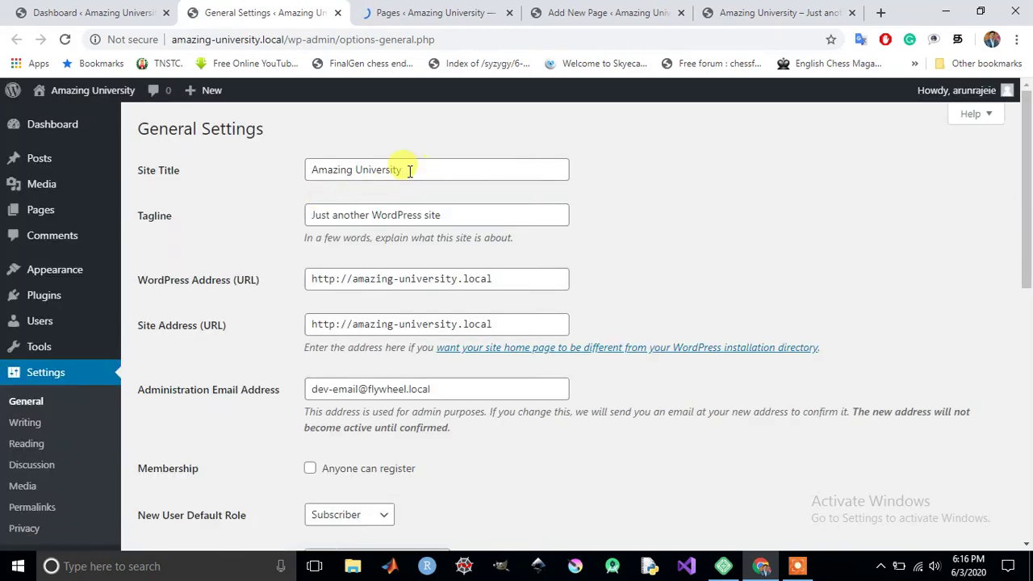
- Replace the site title with "Goodwill University" in General Settings
click(418, 171)
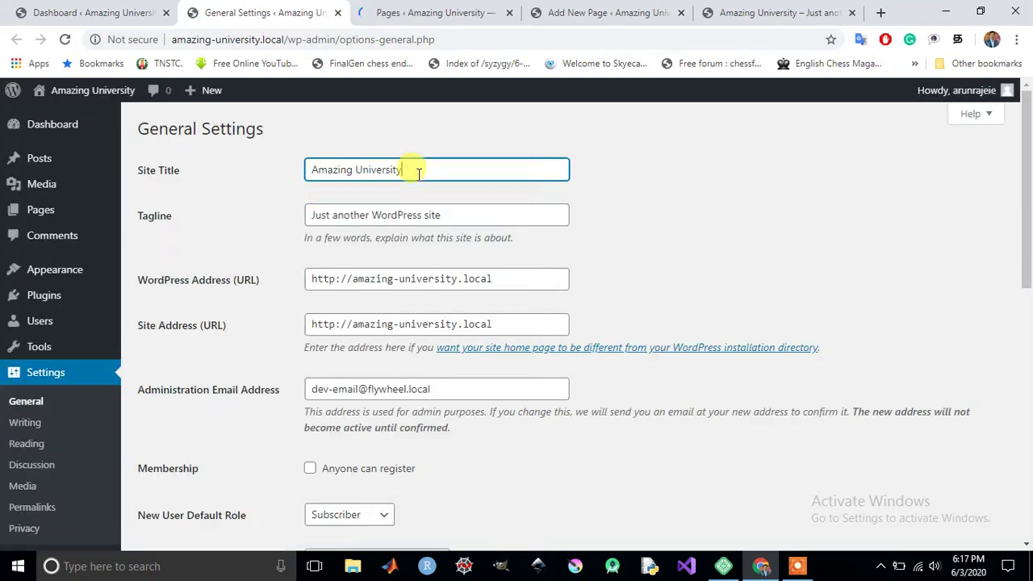
drag(418, 170, 315, 166)
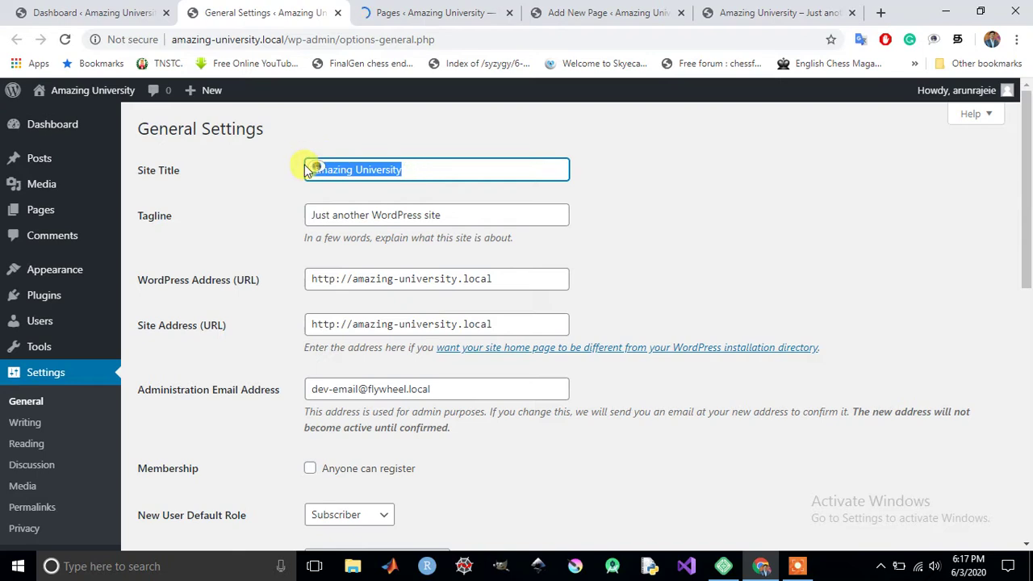
key(BackSpace)
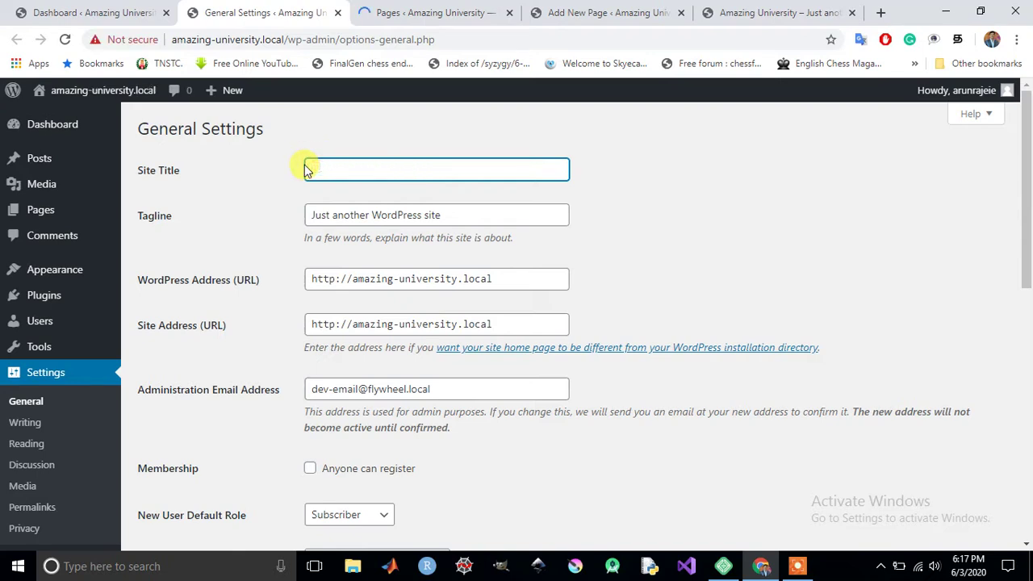
text(G)
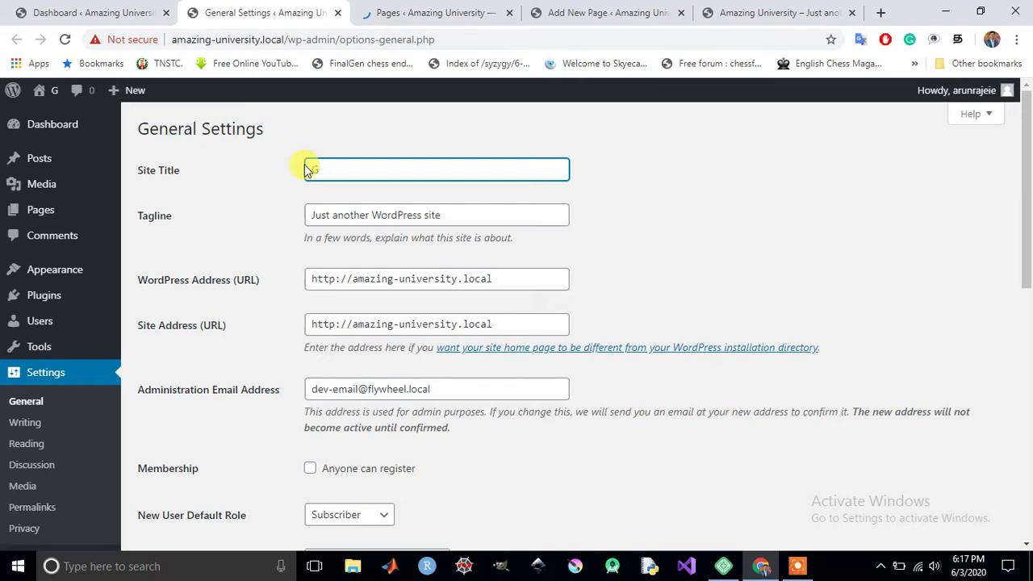
text(oodwill )
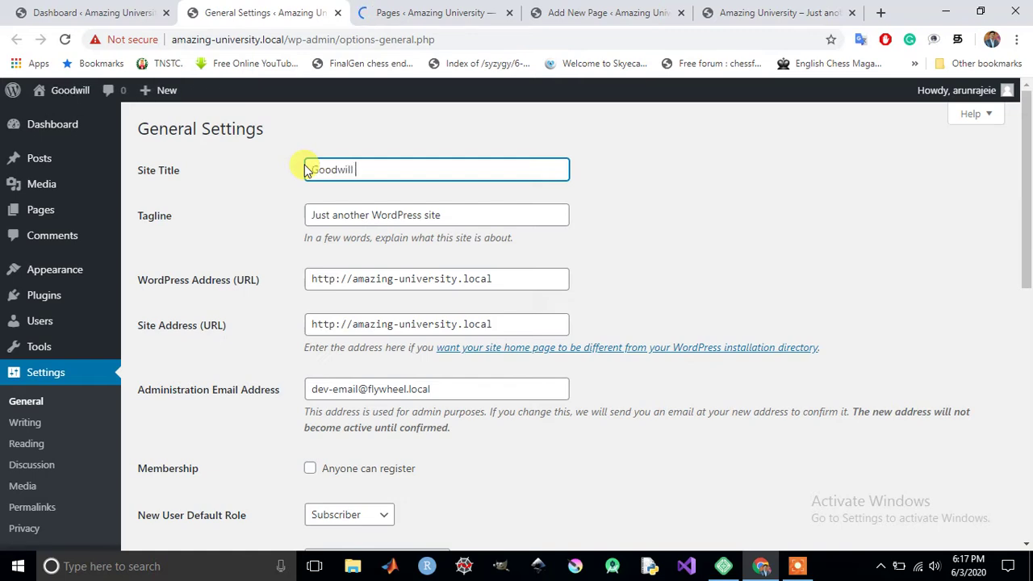
text(Universit)
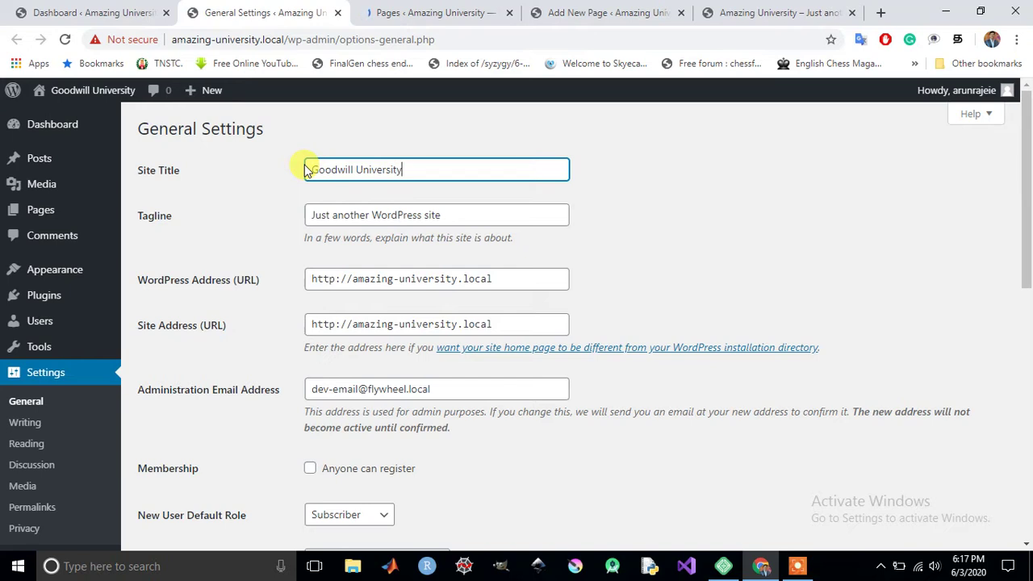
text(y)
- Replace the site's tagline with "Welcome to a new way of Education"
drag(464, 219, 291, 220)
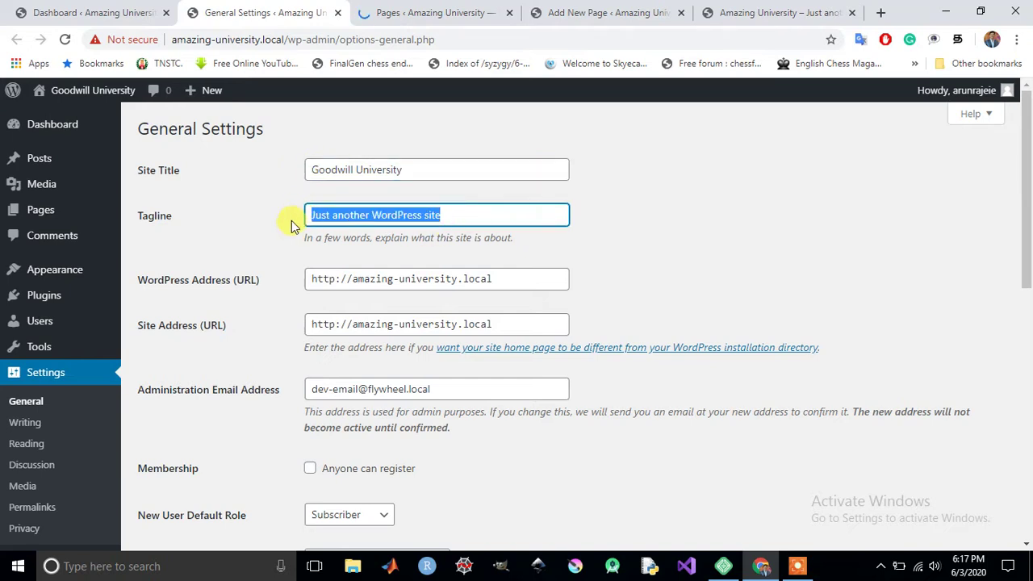
text(We)
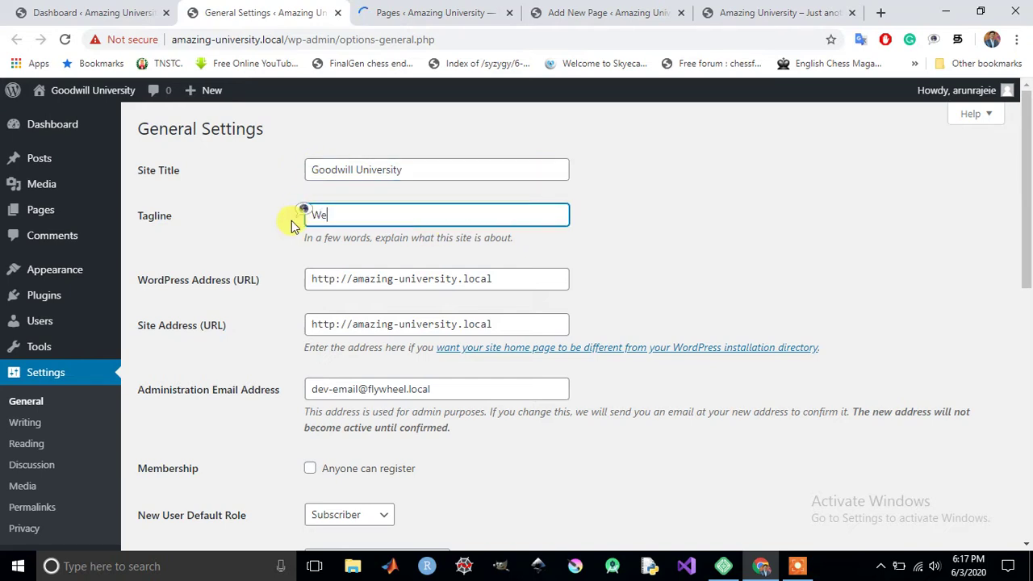
text(lcome to o)
key(BackSpace)
text(a new way of)
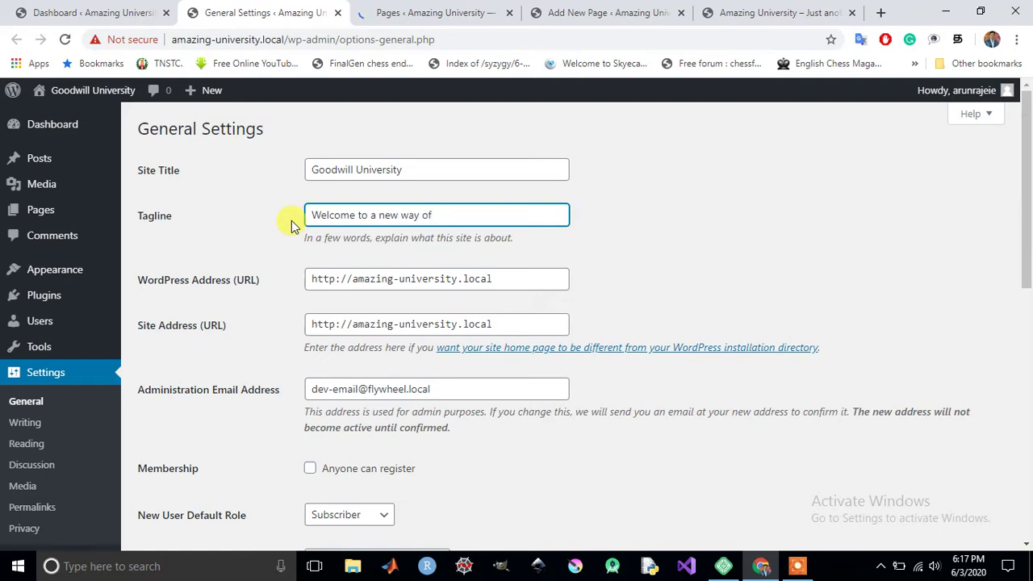
text( Education)
- Change the site title to "5 Minute Tamil Academy"
drag(411, 170, 290, 175)
text(5 )
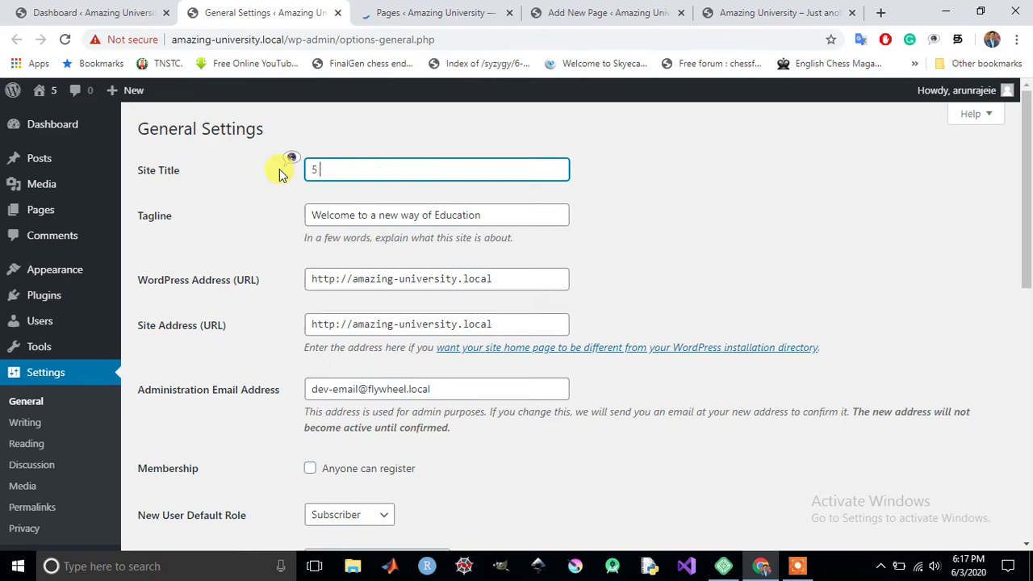
text(Minute Ta)
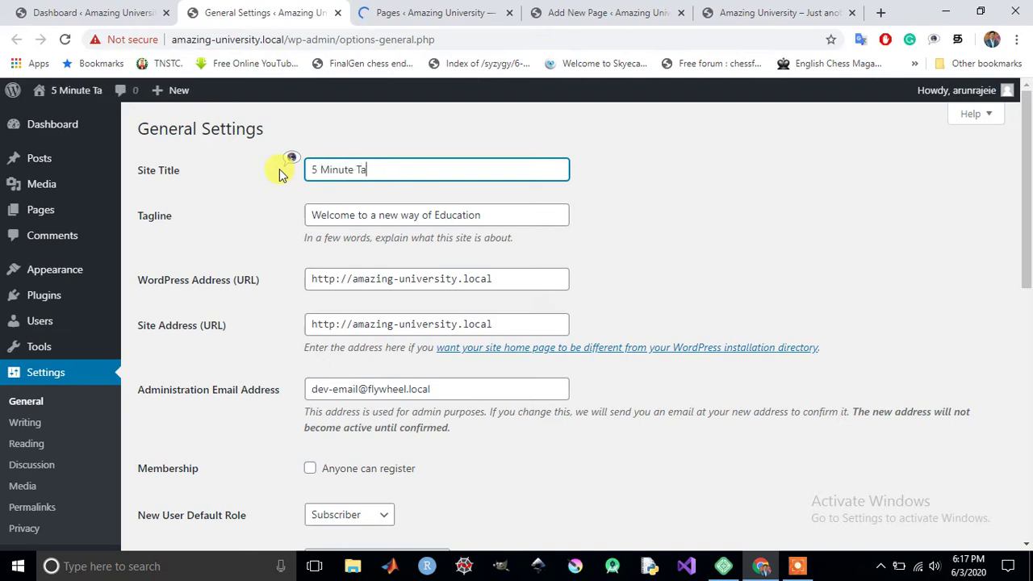
text(mil Academy)
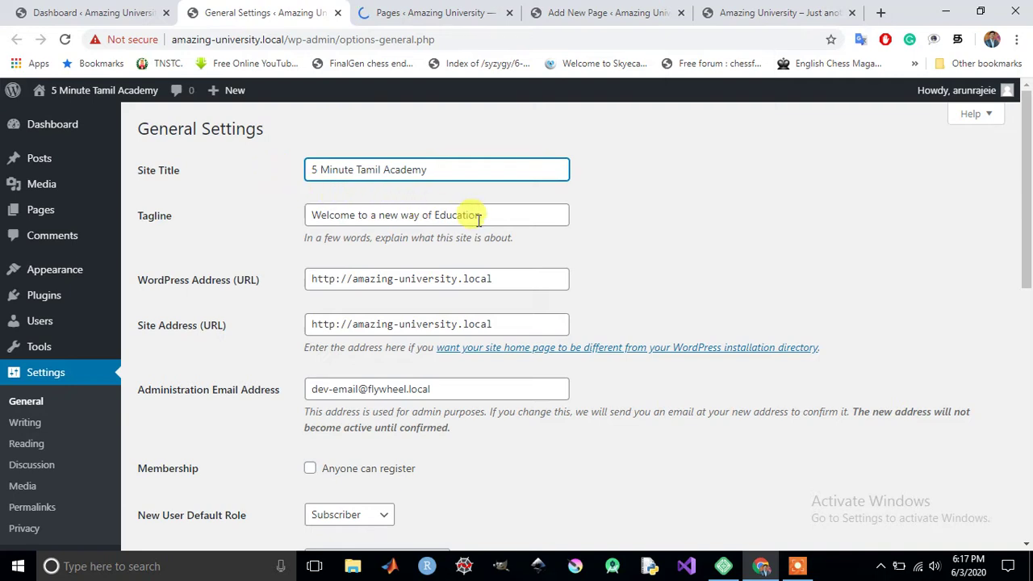
click(441, 215)
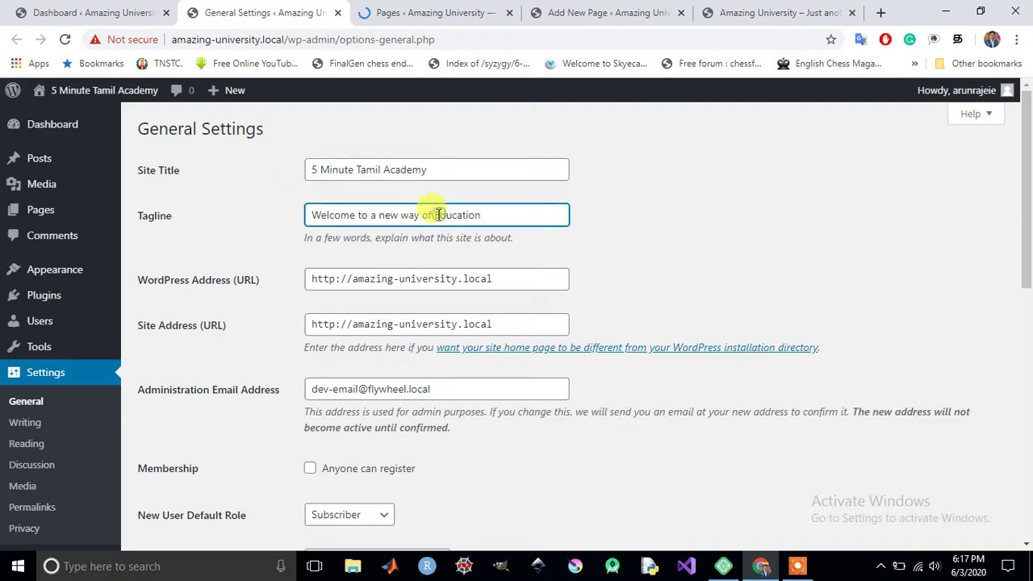
click(507, 216)
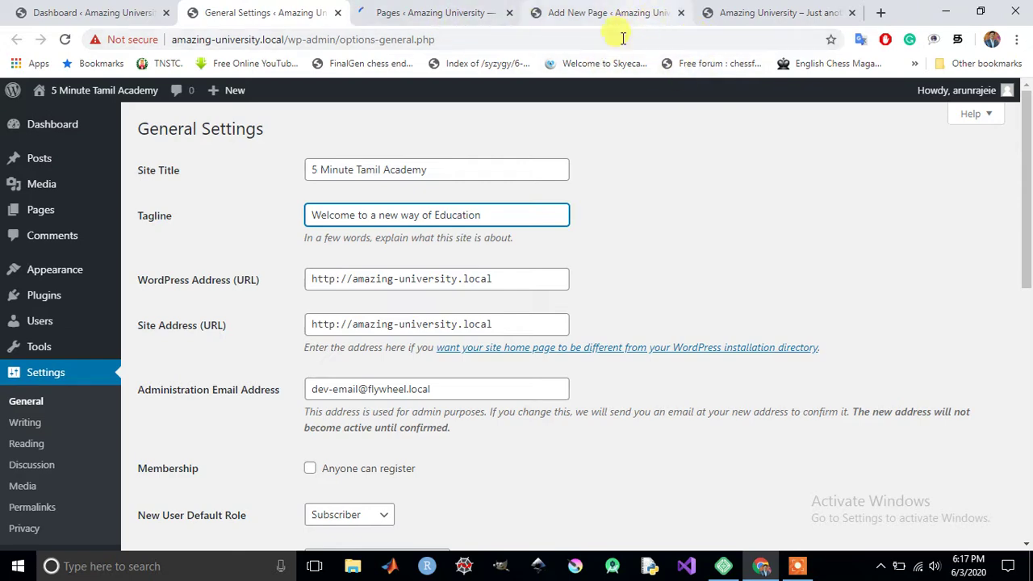
- Save the general settings and check the site title and tagline on the live homepage
scroll(496, 296, down, 7)
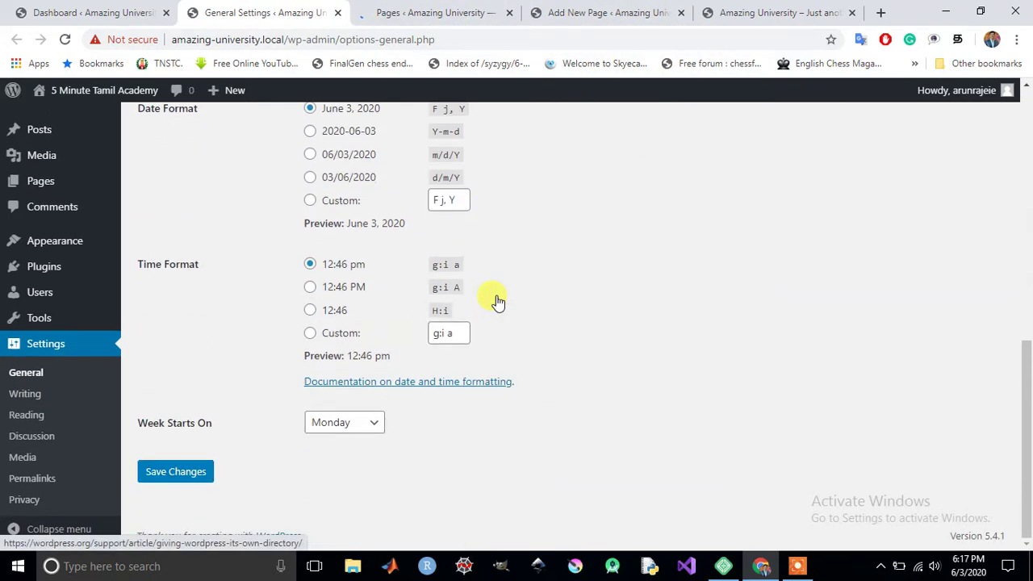
click(185, 472)
scroll(311, 404, up, 10)
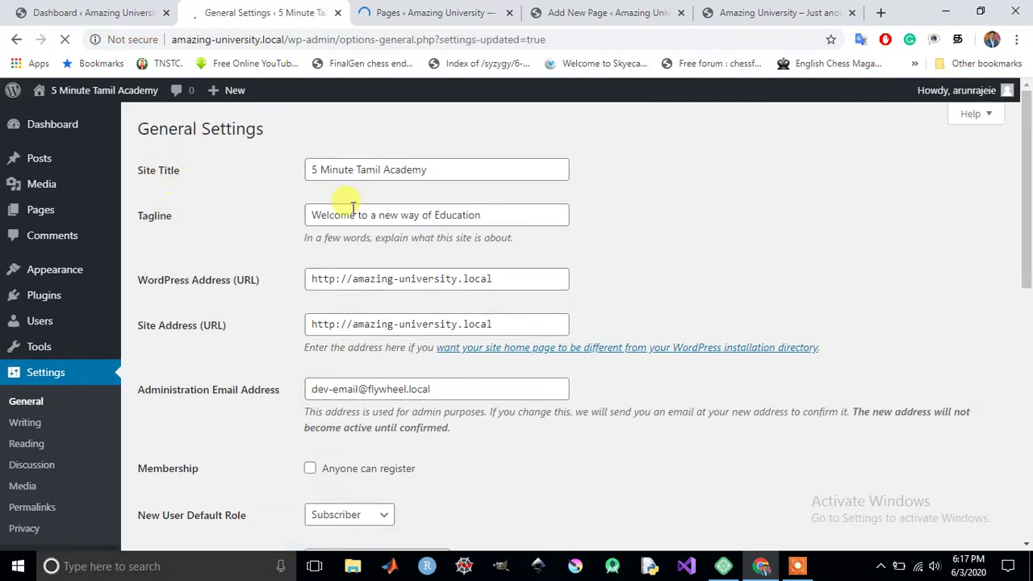
click(773, 22)
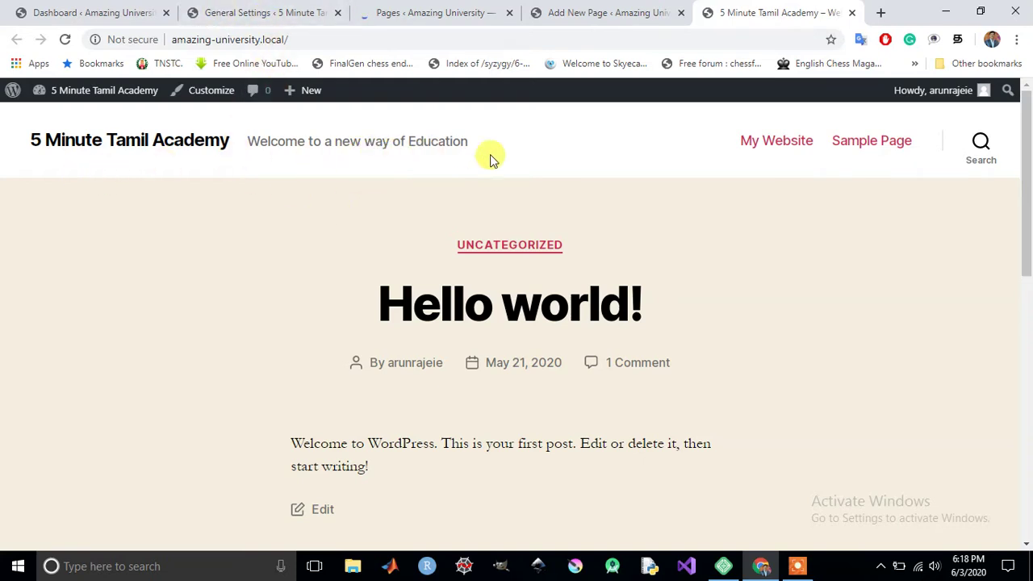
- Open the Menus page of the Appearance settings from the dashboard in a new browser tab
click(63, 14)
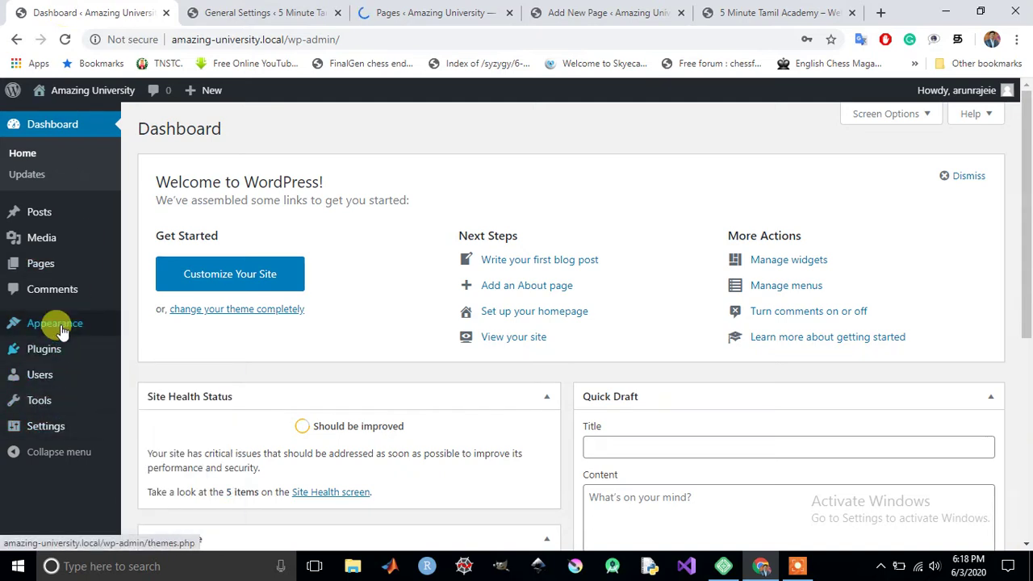
mouse_move(51, 324)
right_click(148, 393)
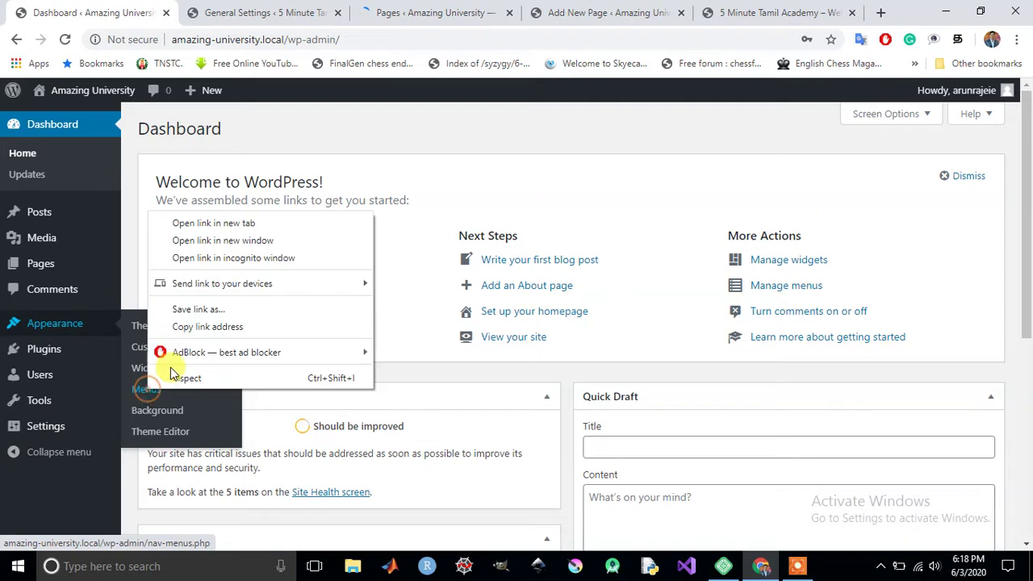
click(213, 224)
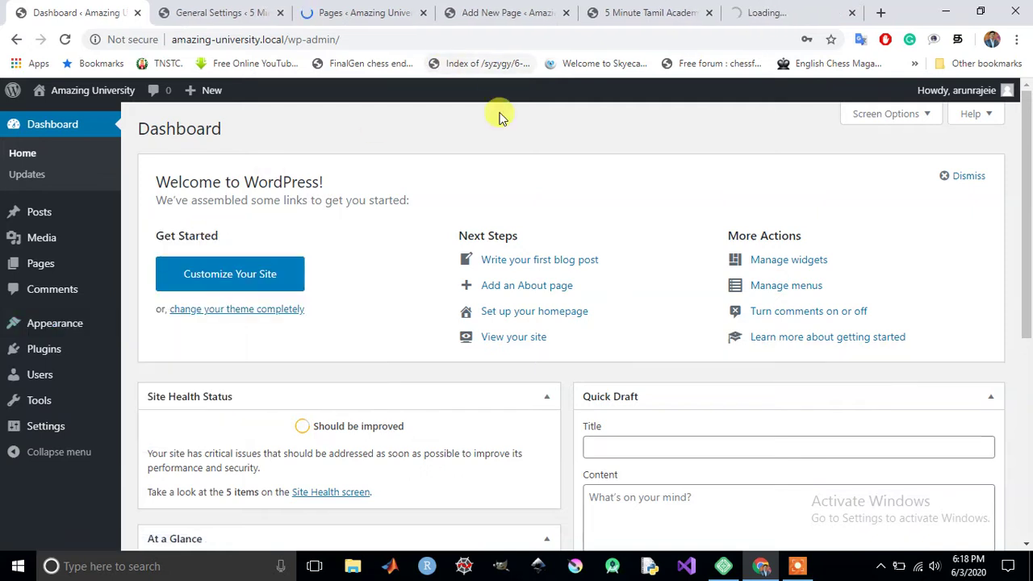
- Examine the Menus page's menu structure and available pages, and compare them with the navigation links on the live homepage
click(774, 16)
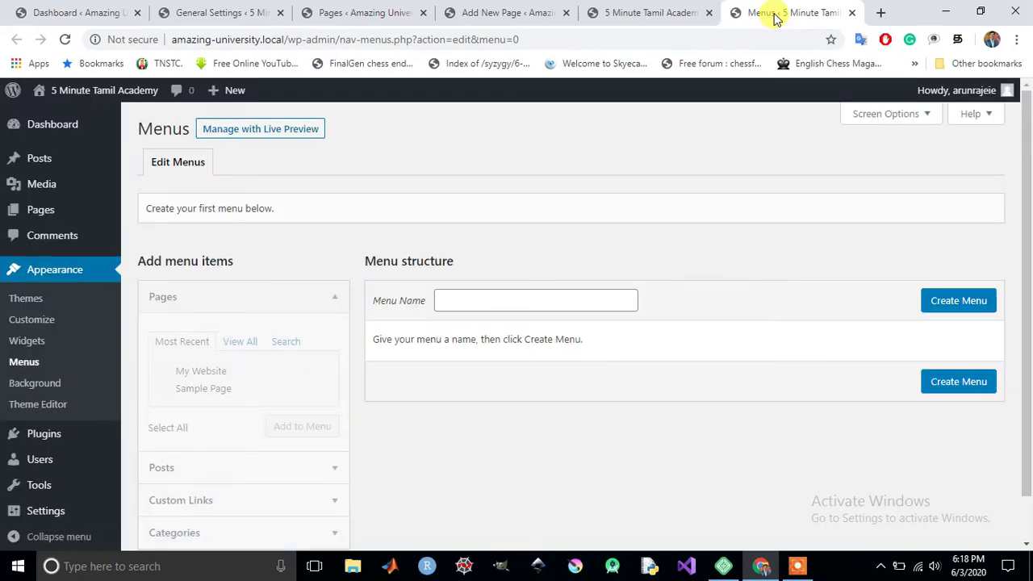
scroll(634, 337, down, 1)
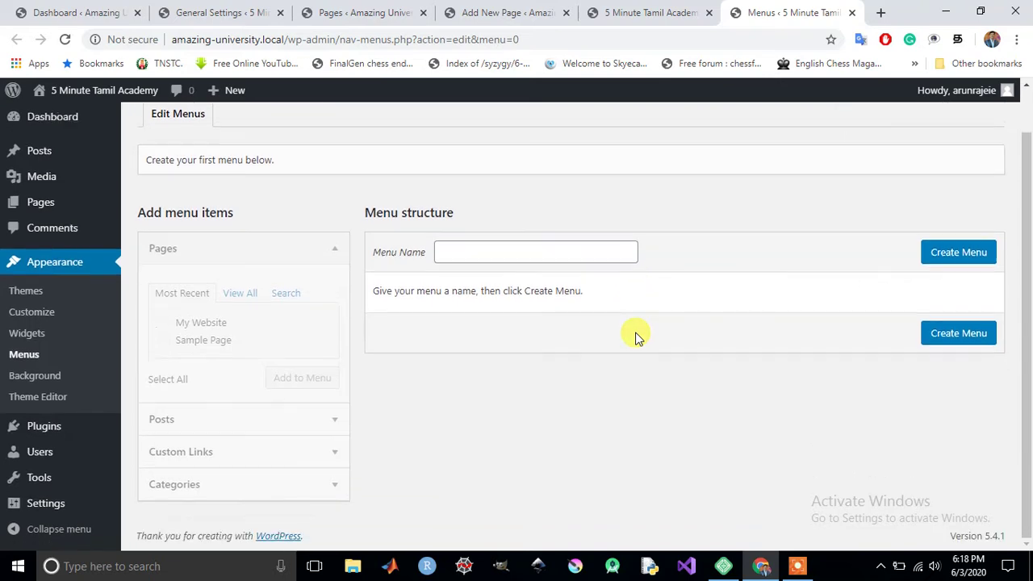
scroll(634, 338, up, 1)
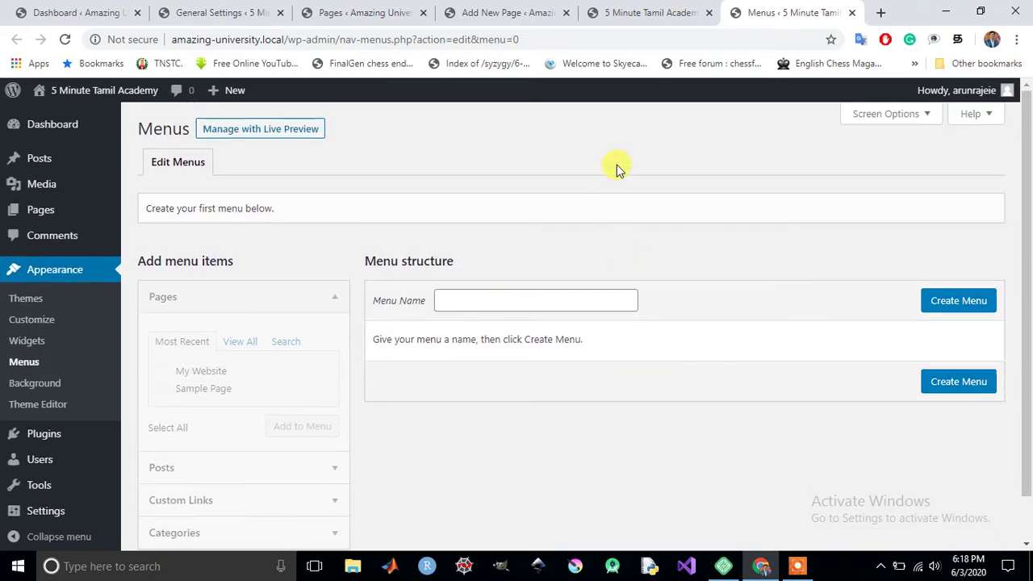
click(629, 14)
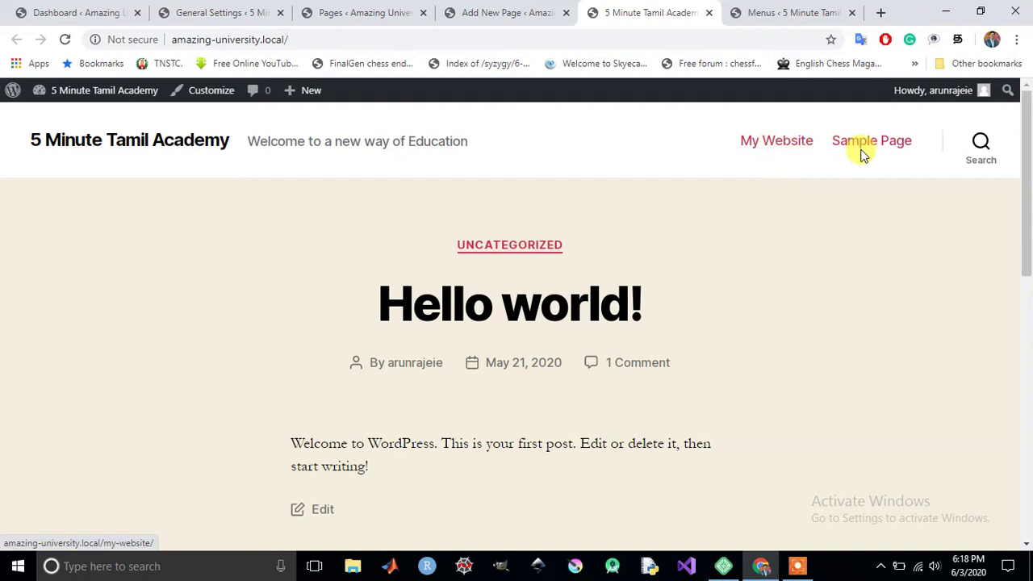
- Check the list of existing pages and return to the blank new page in the editor
click(488, 16)
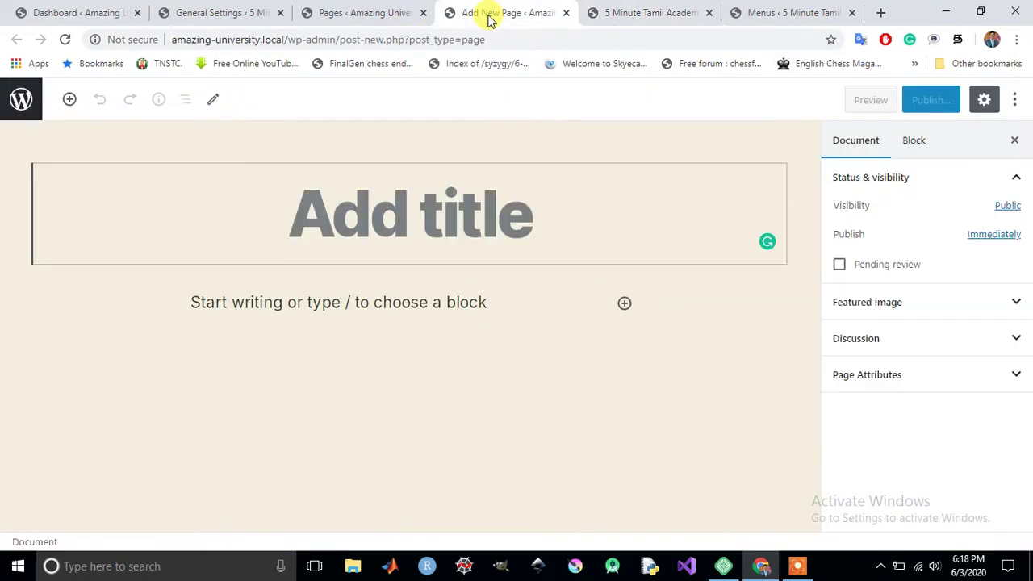
click(390, 23)
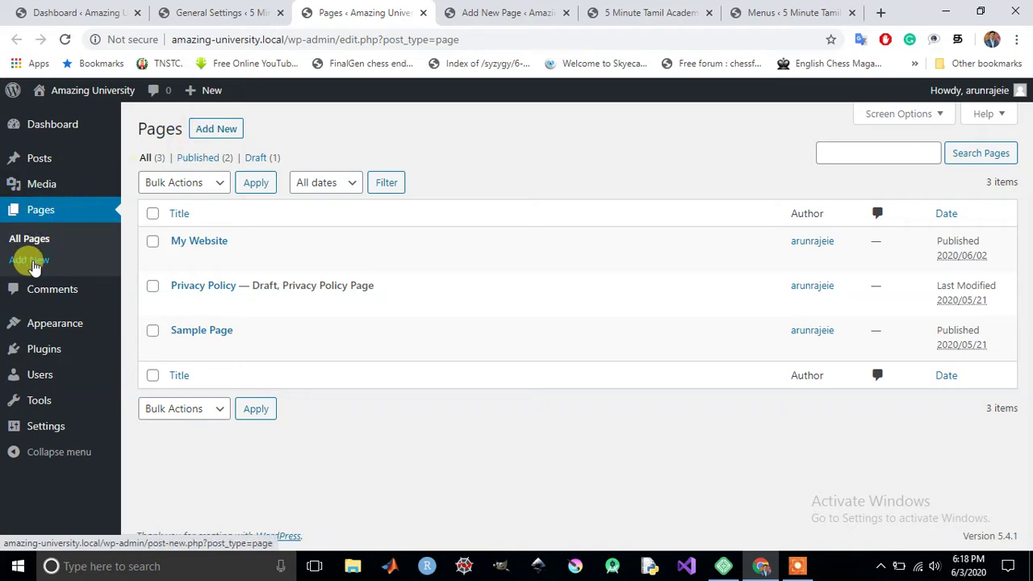
click(497, 14)
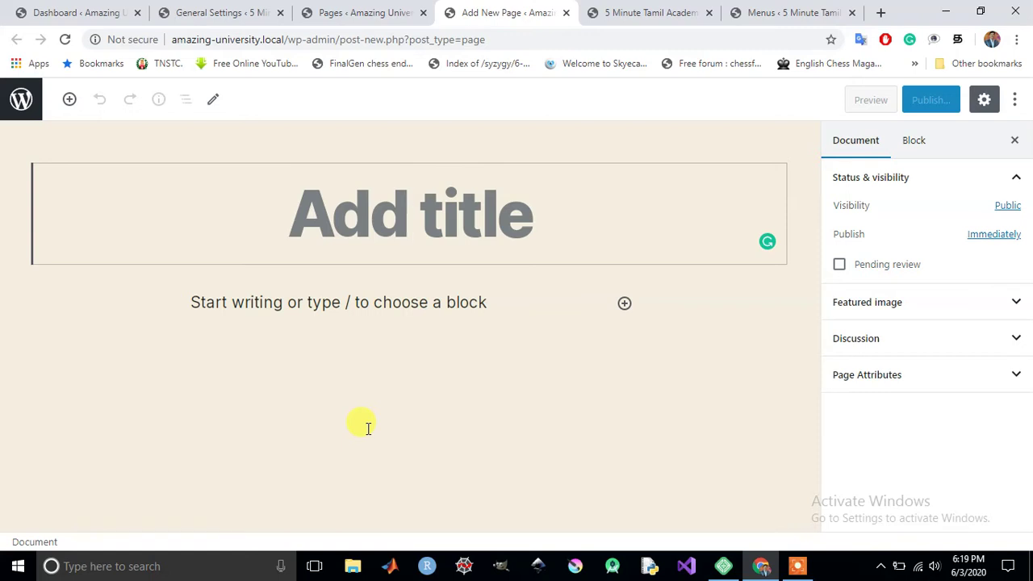
- Browse the common content blocks and insert a Heading block into the new page
click(69, 99)
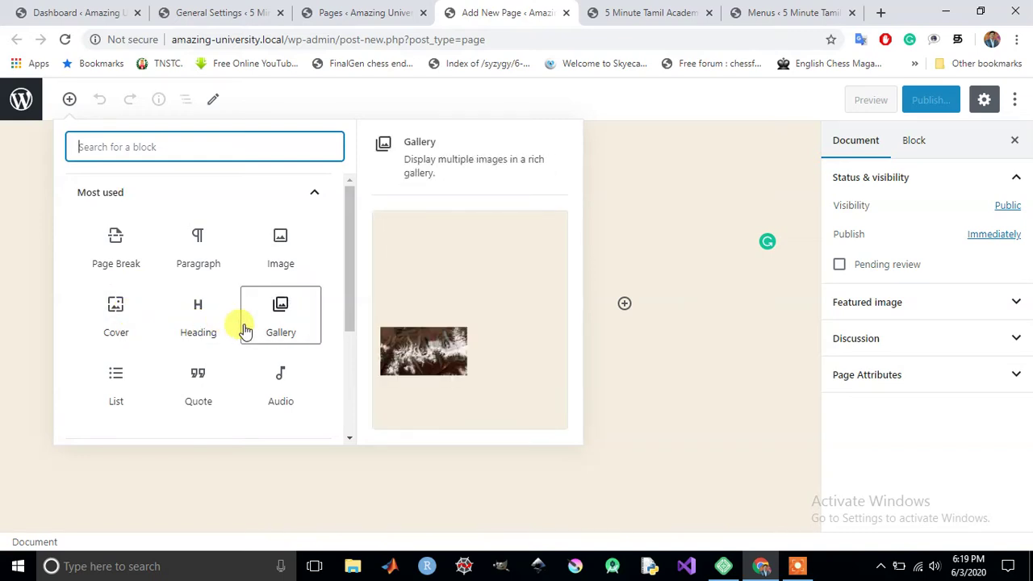
scroll(242, 329, down, 3)
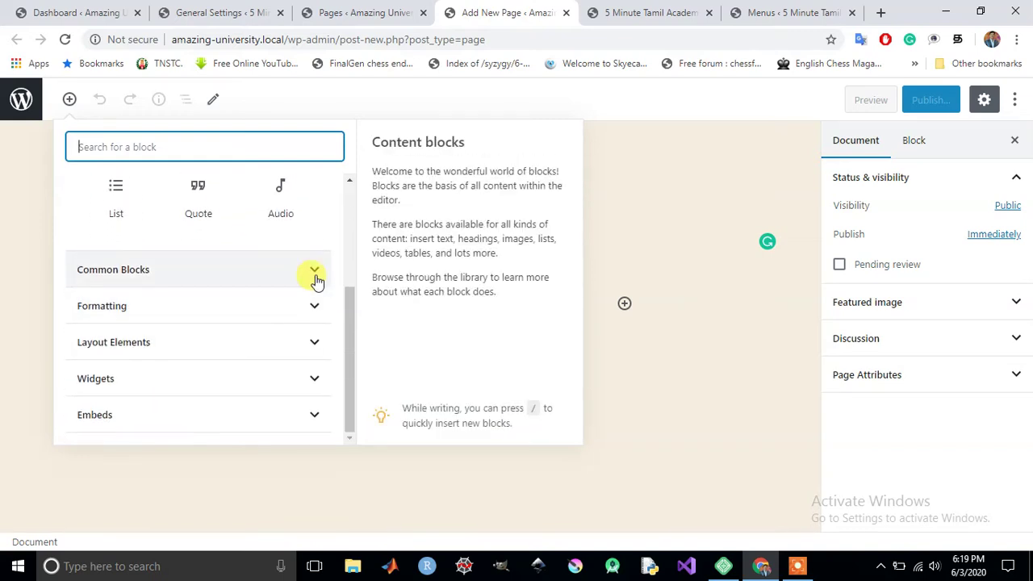
click(315, 276)
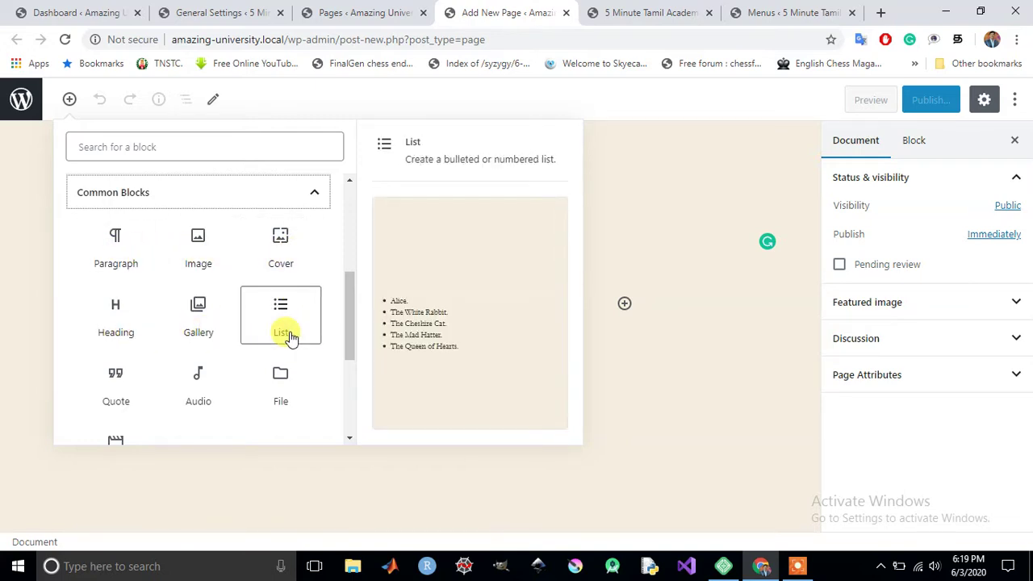
scroll(250, 337, down, 1)
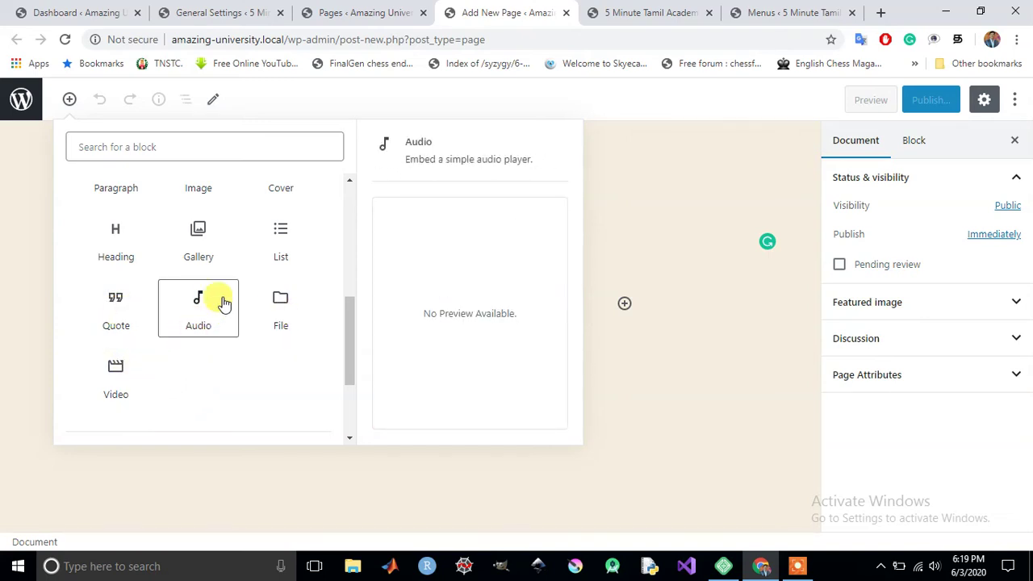
scroll(231, 261, up, 1)
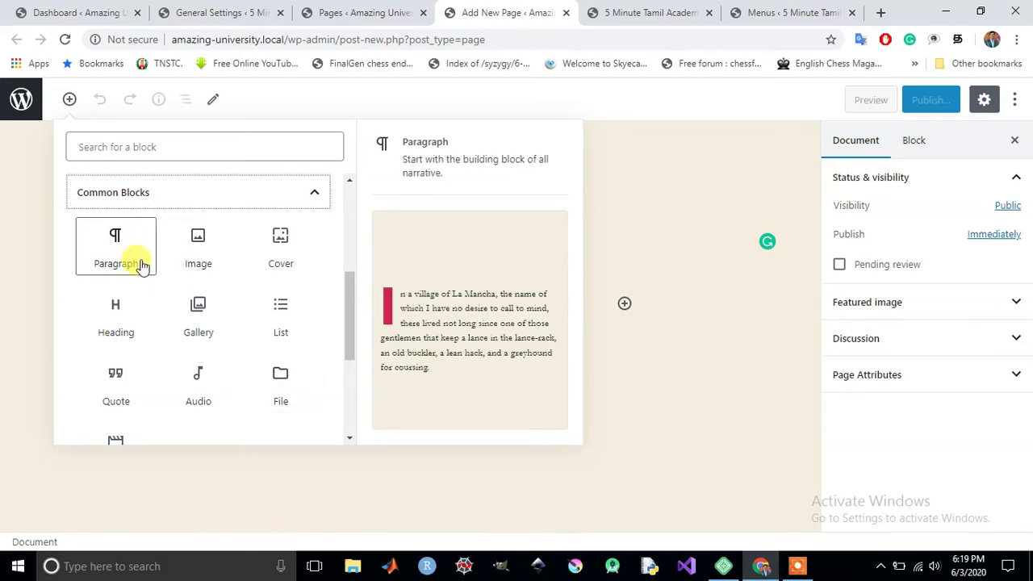
scroll(141, 267, up, 1)
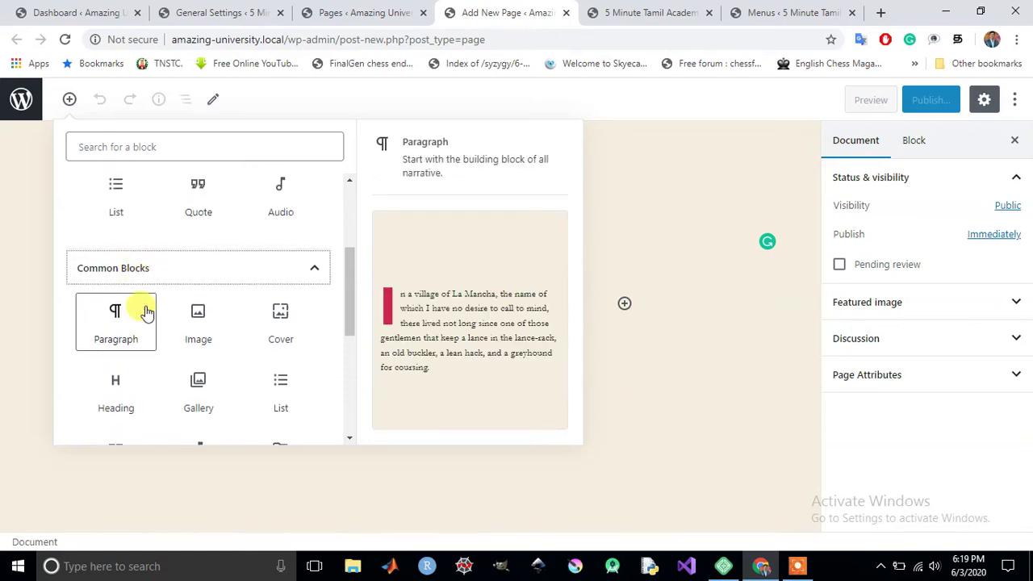
click(115, 388)
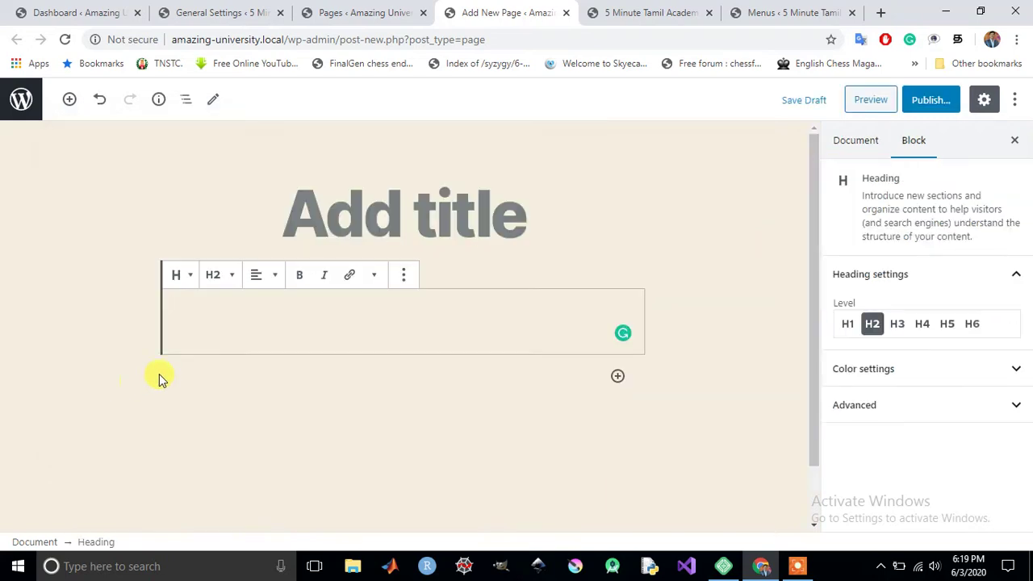
- Title the new page "A New Revolution"
click(369, 218)
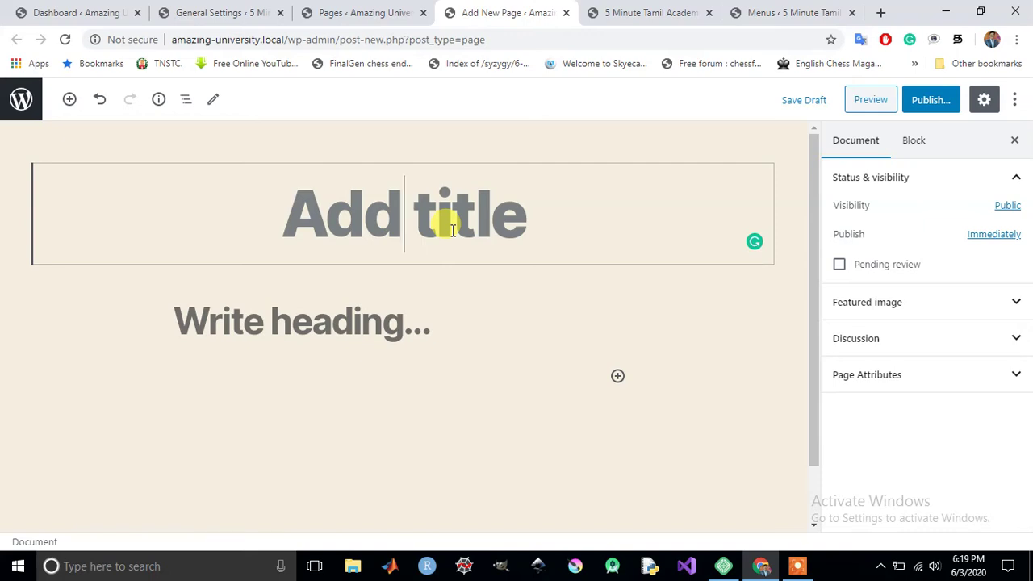
text(A New)
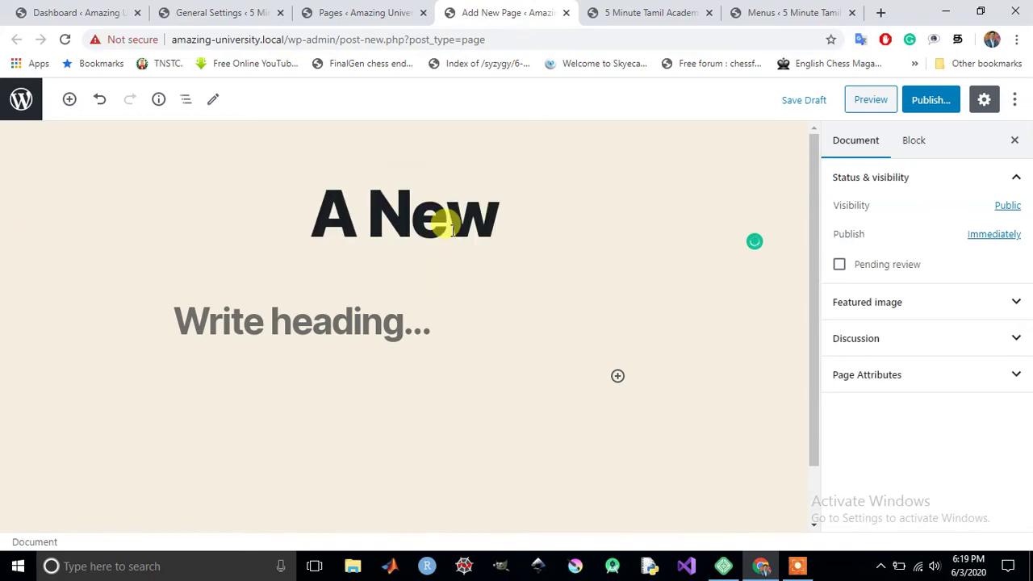
text( Revolution)
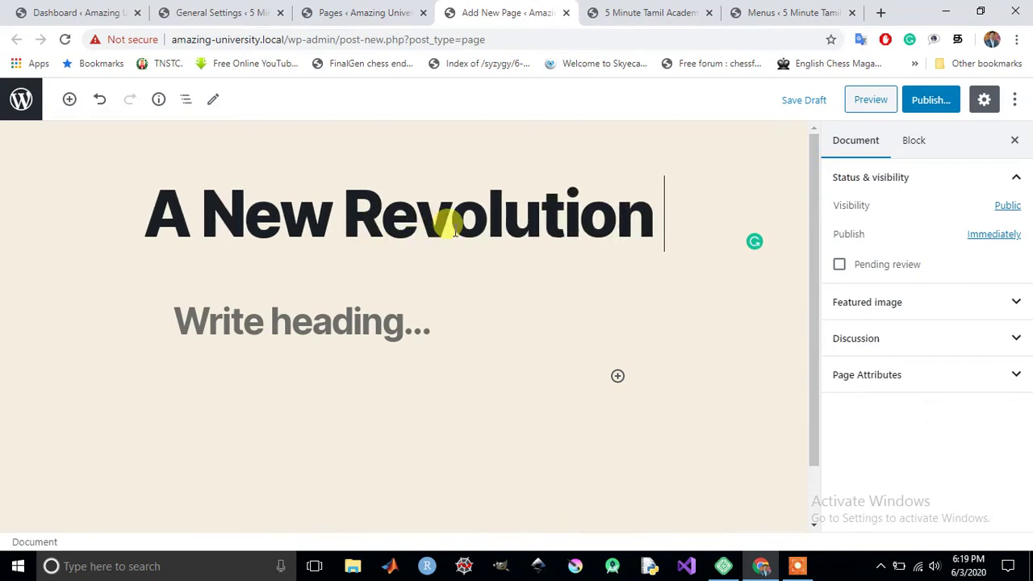
- Remove the empty Heading block below the page title
click(347, 331)
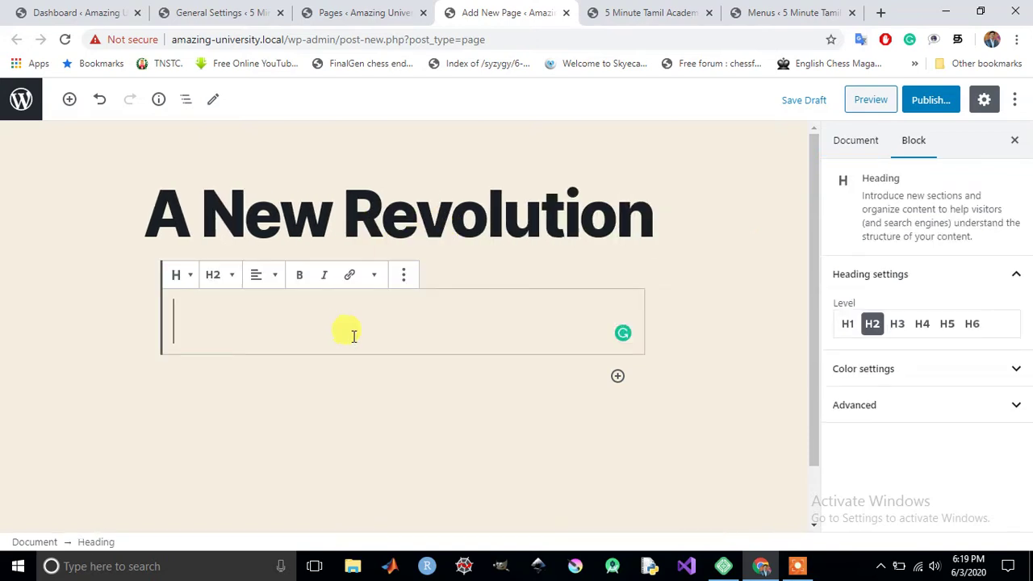
click(404, 275)
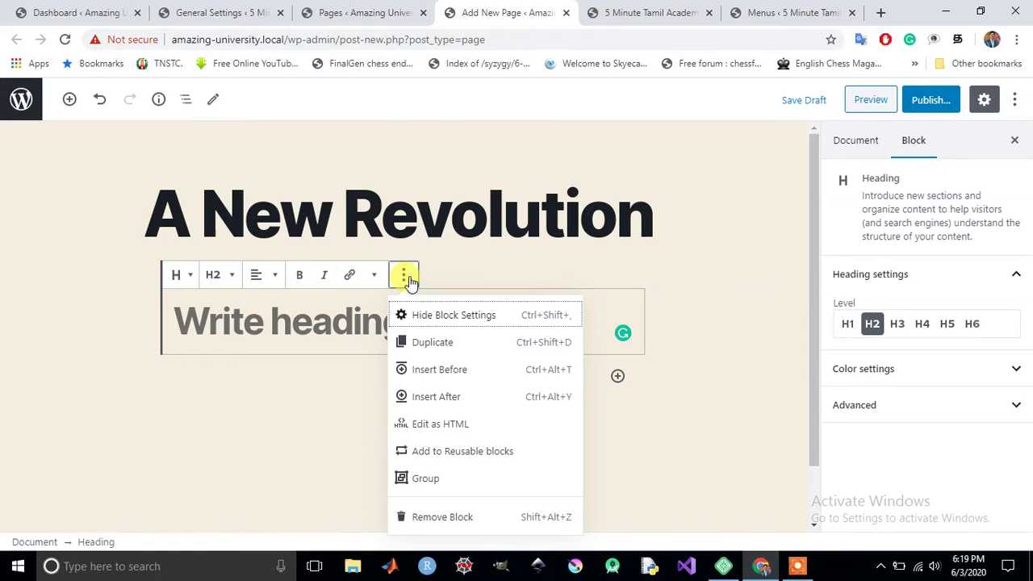
click(450, 515)
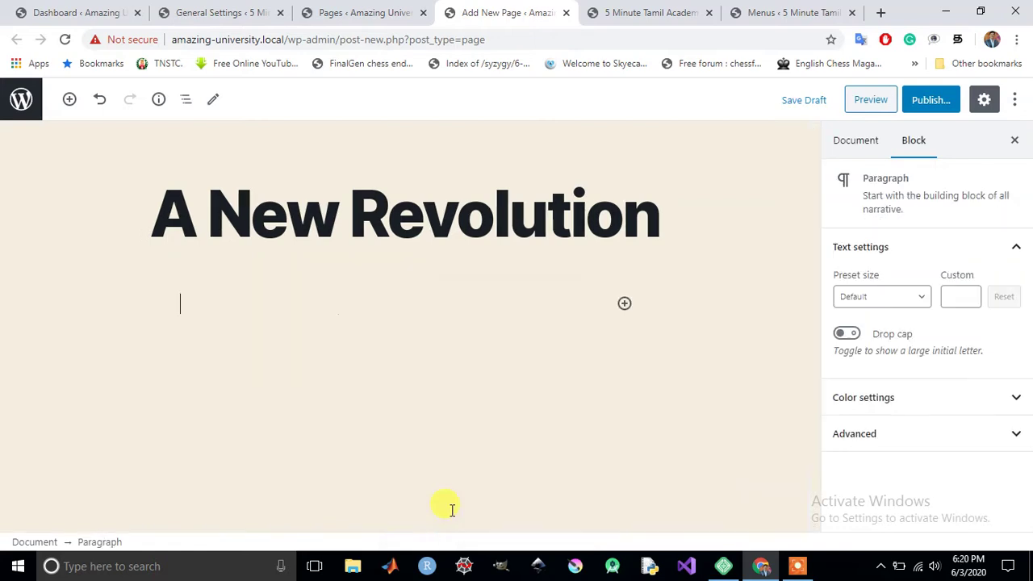
- Add a Paragraph block reading "jfdkjdakfjdfkjdfkjdkjfdkfjkd" below the title, followed by a second paragraph reading "kjhfkdjfkdjfkdfjdkfjk"
click(624, 305)
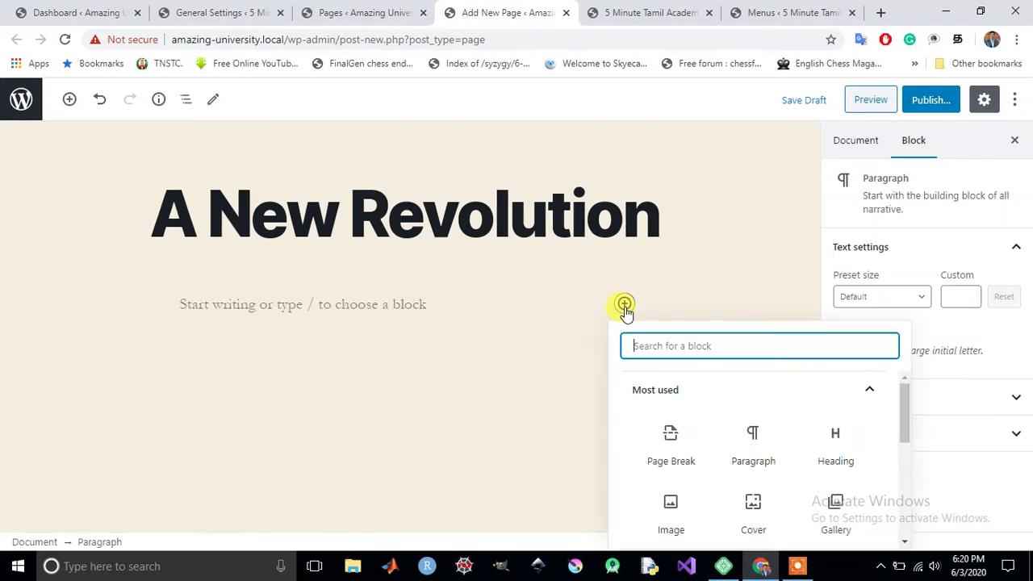
scroll(735, 445, down, 5)
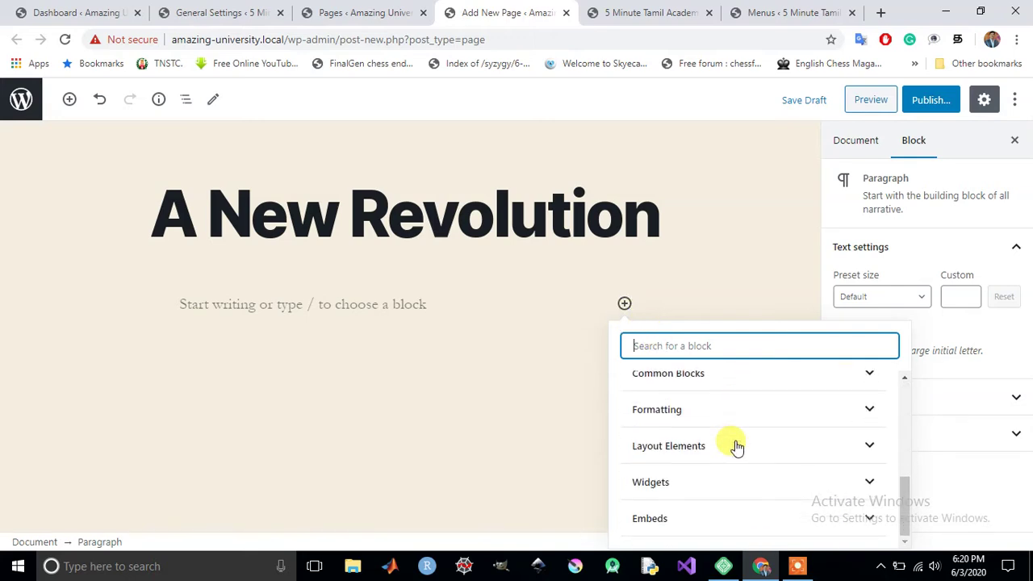
click(866, 375)
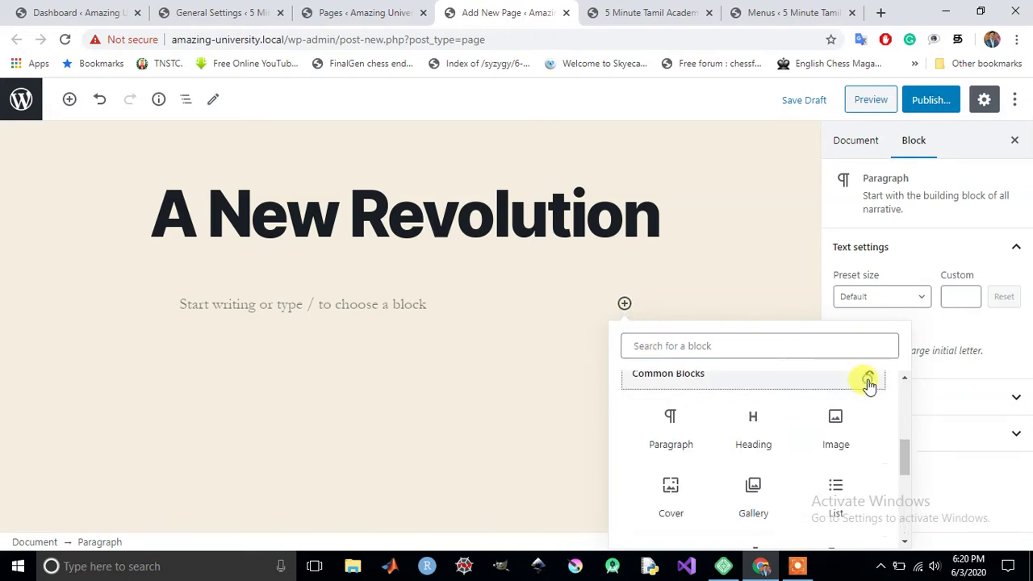
click(670, 444)
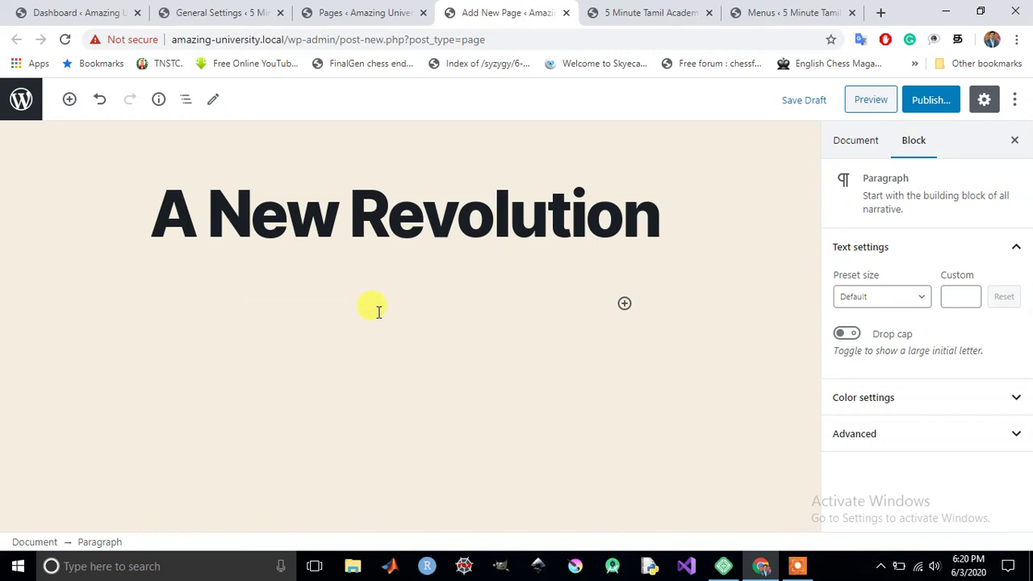
text(jfdkjdakfjdfkjdfkjdkjfdkfjkd)
key(Return)
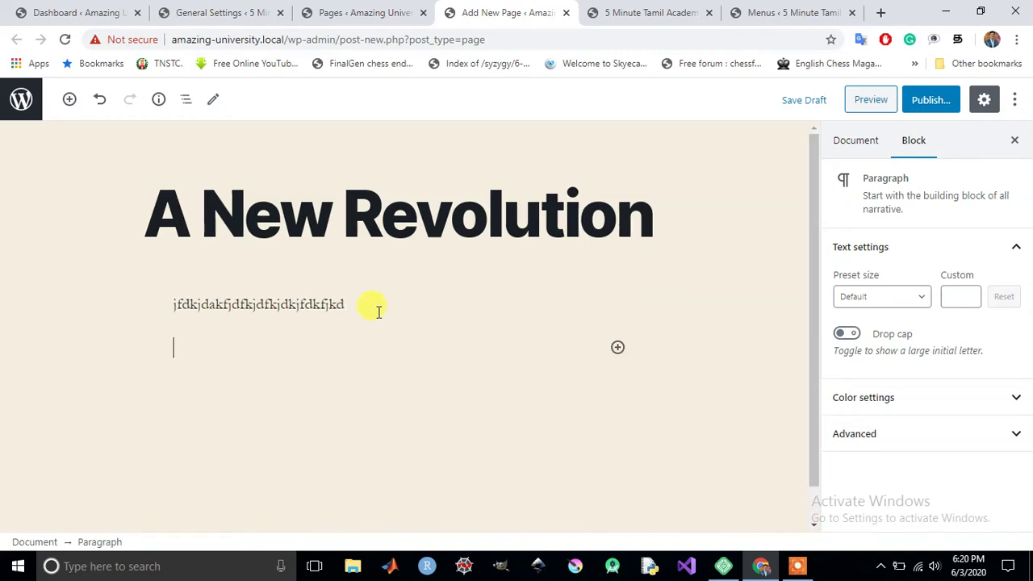
text(kjhfkdjfkdjfkdfjdkfjk)
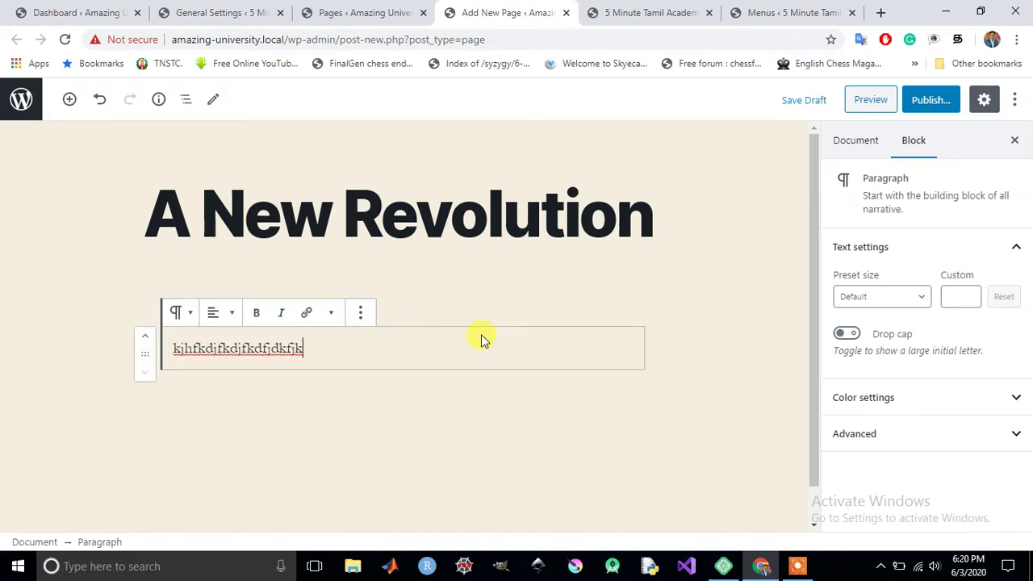
- Insert an empty paragraph between the two text paragraphs and delete it again
click(509, 301)
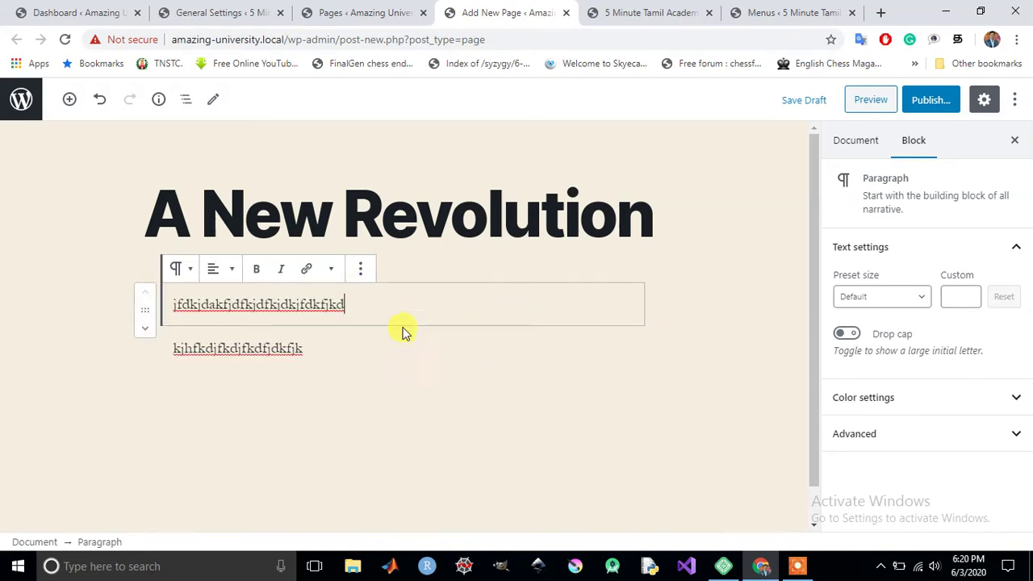
key(Return)
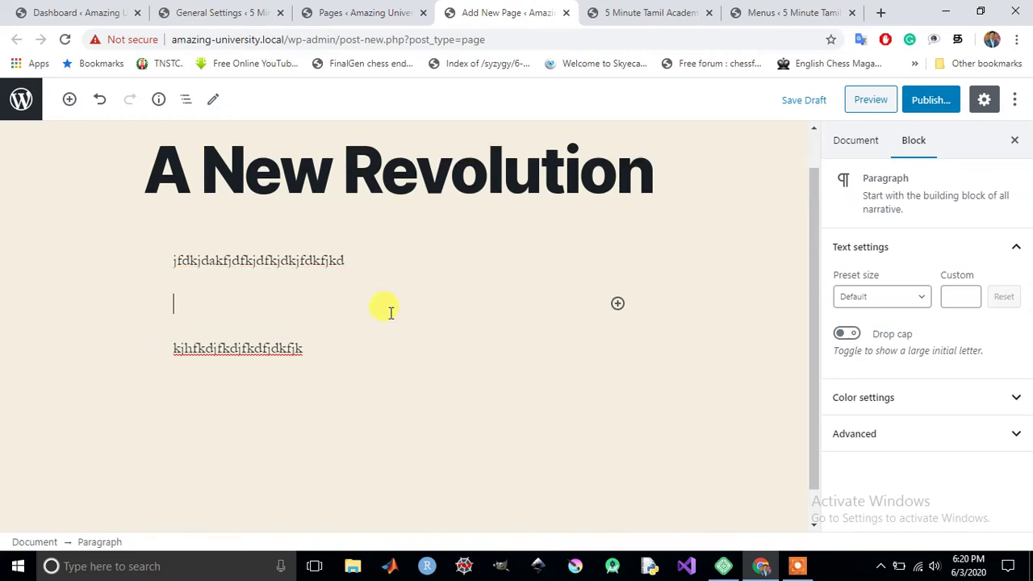
key(BackSpace)
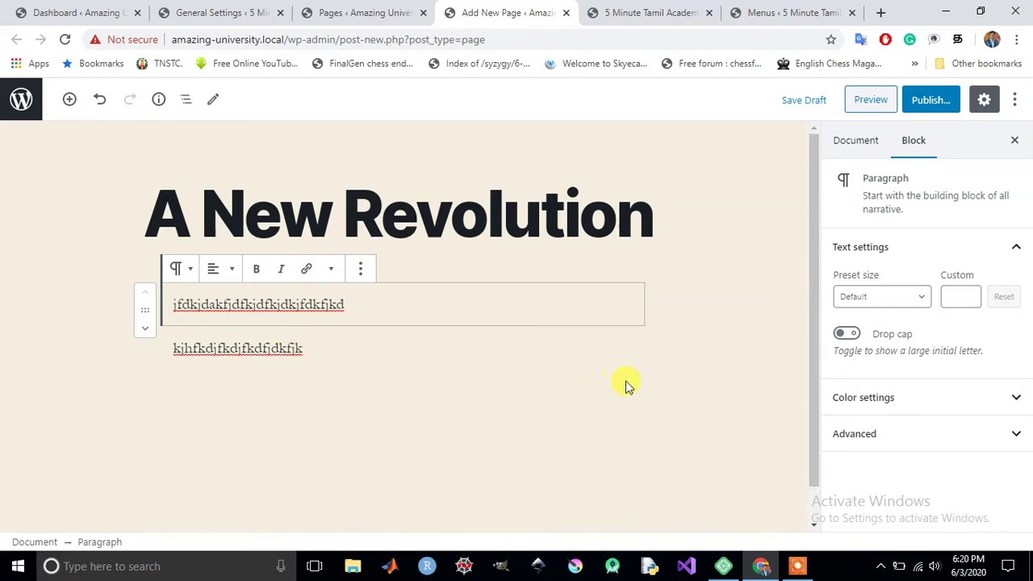
key(shift+alt+z)
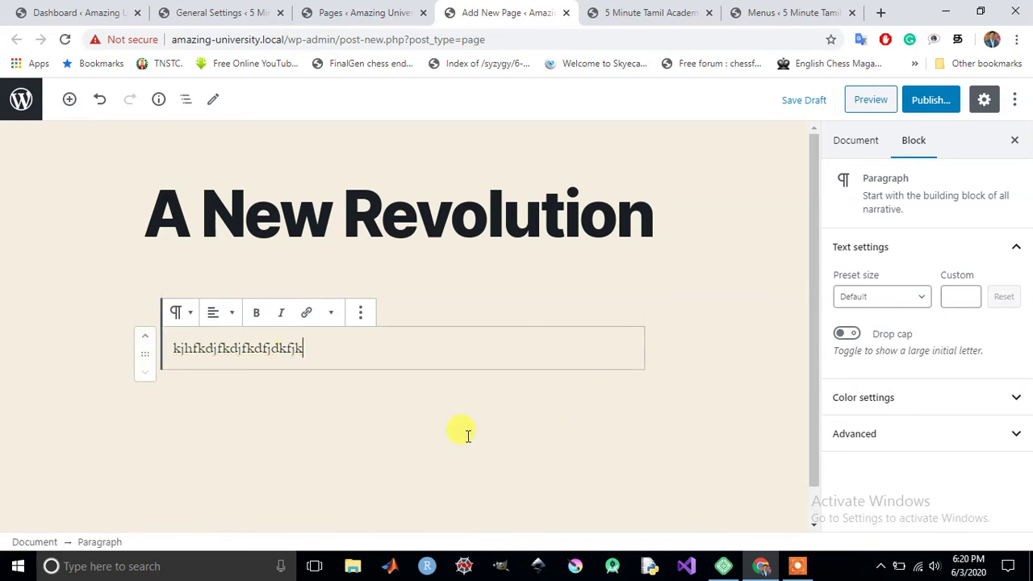
- Browse the block library's Most Used, Common Blocks, Formatting and Layout Elements categories to examine the available block types
click(71, 105)
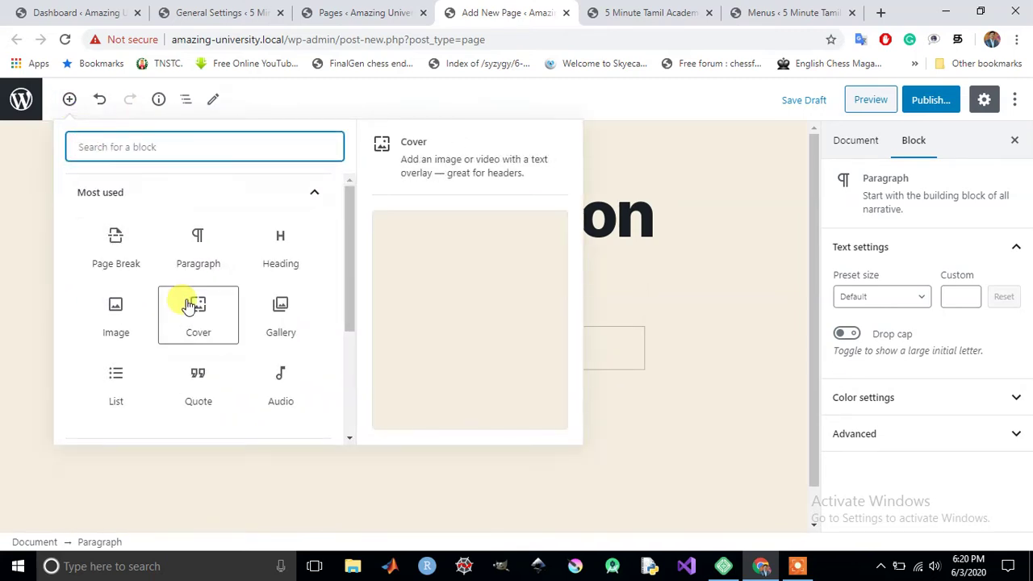
scroll(186, 305, down, 2)
click(311, 269)
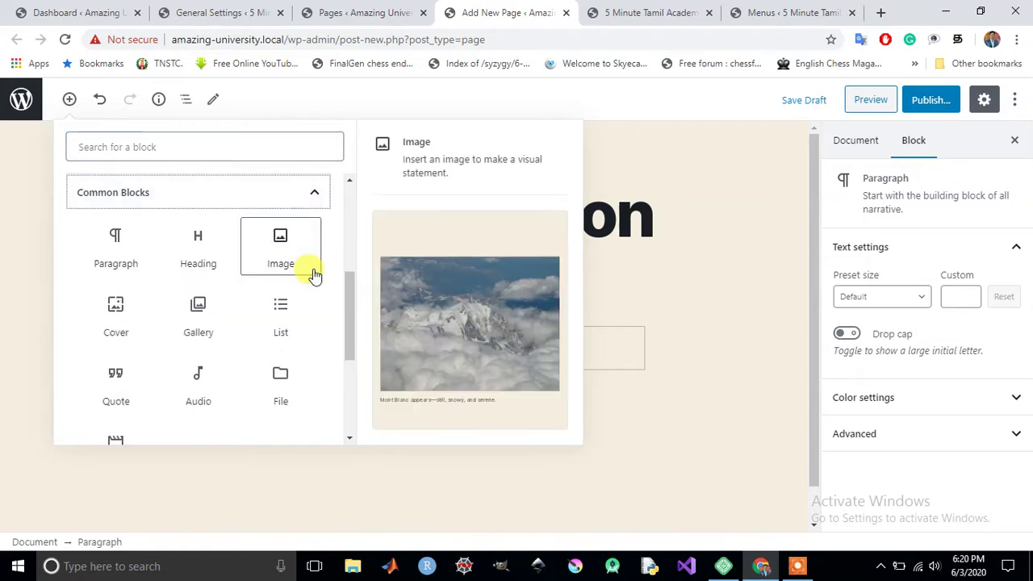
scroll(315, 275, down, 2)
scroll(315, 275, down, 1)
click(314, 305)
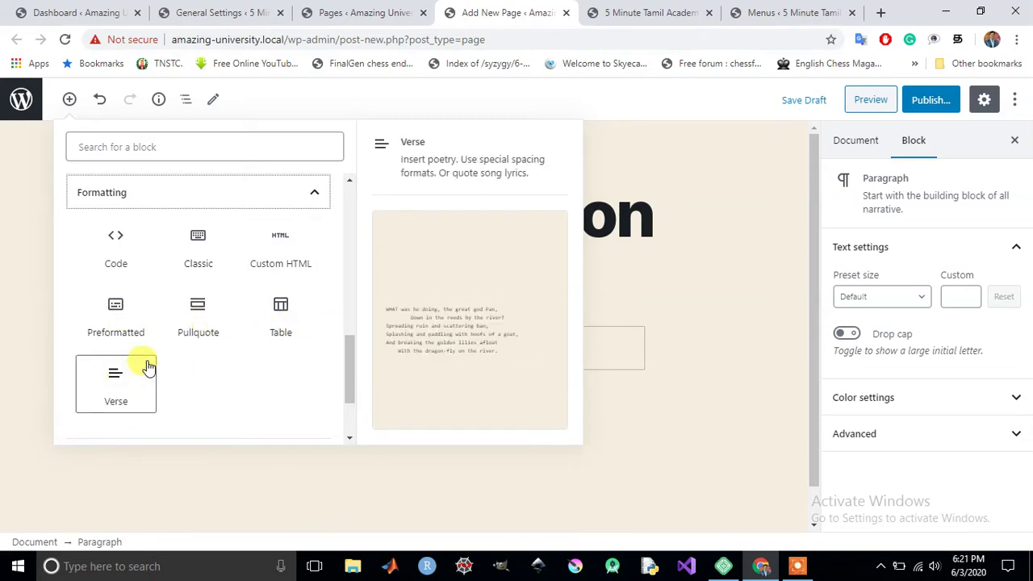
scroll(145, 367, down, 2)
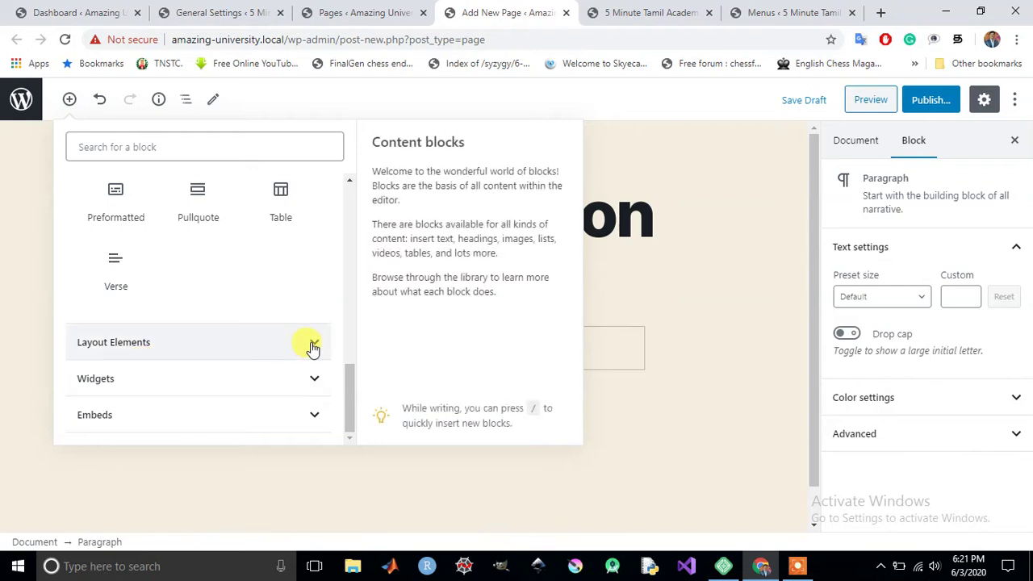
click(314, 347)
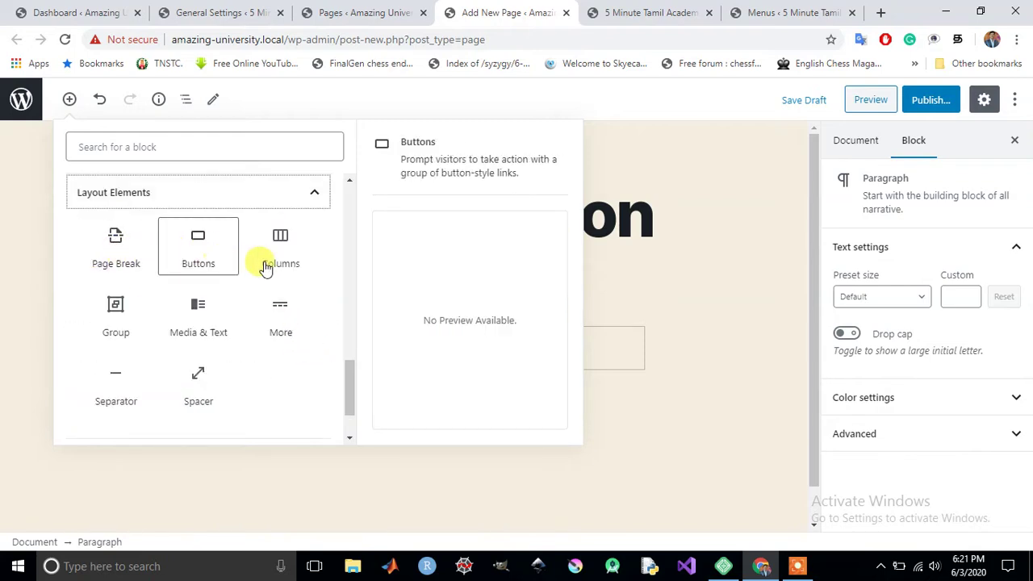
scroll(247, 368, down, 2)
scroll(248, 371, up, 5)
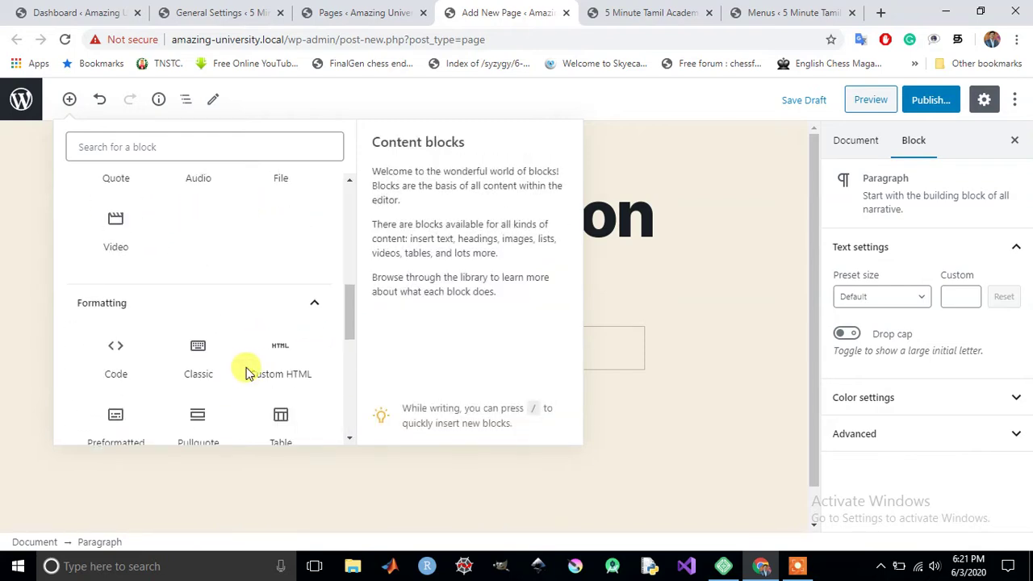
click(314, 304)
scroll(316, 307, up, 3)
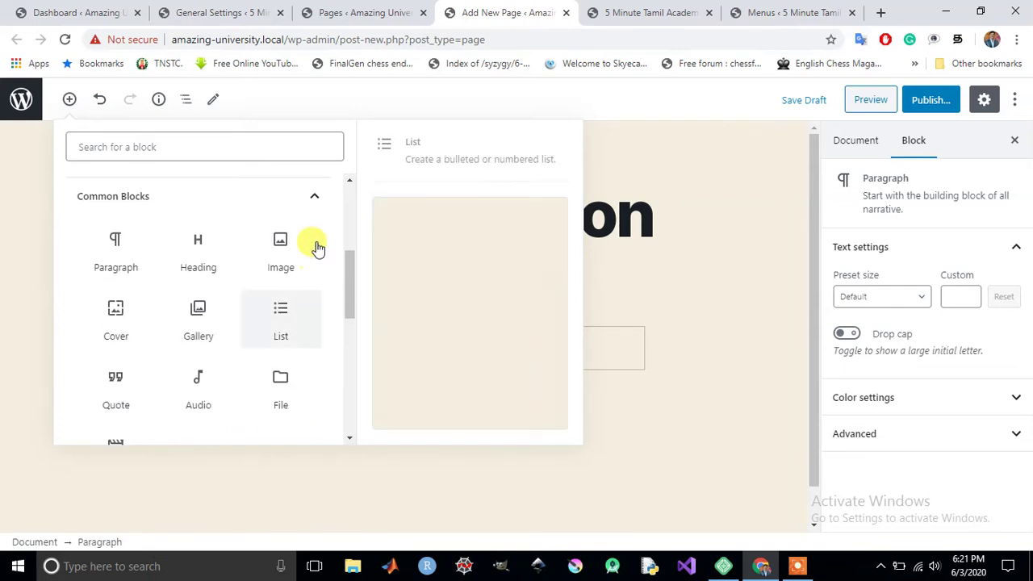
click(316, 198)
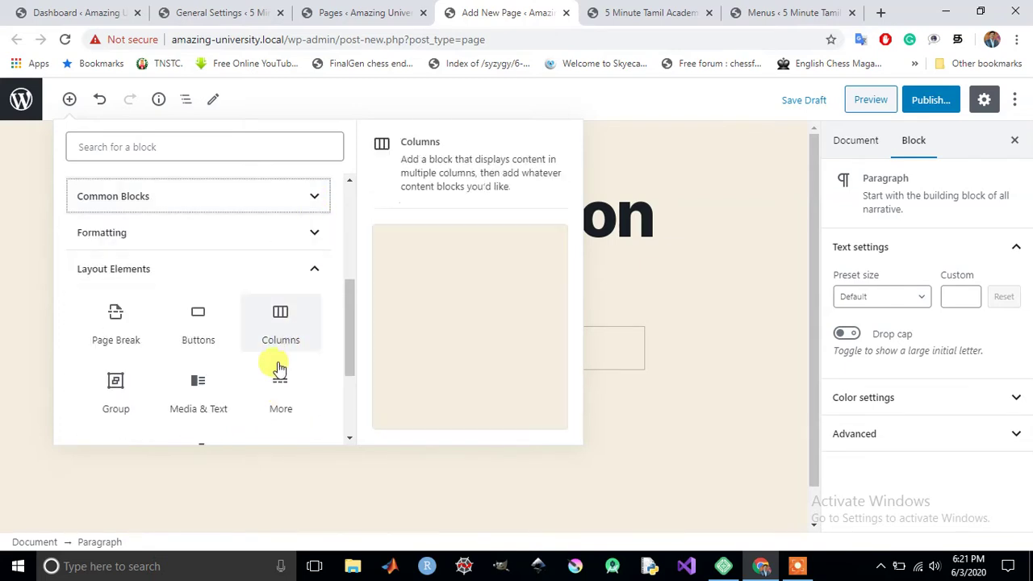
scroll(288, 276, down, 2)
scroll(290, 258, up, 4)
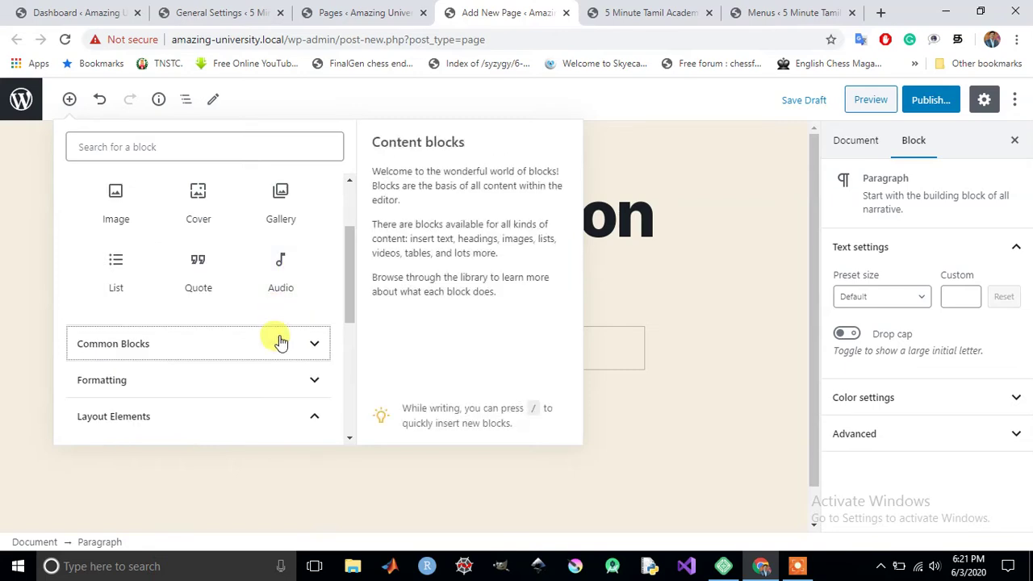
- Insert an Image block below the second paragraph and upload the glass chess set picture from the Pictures folder
scroll(274, 323, up, 3)
click(115, 310)
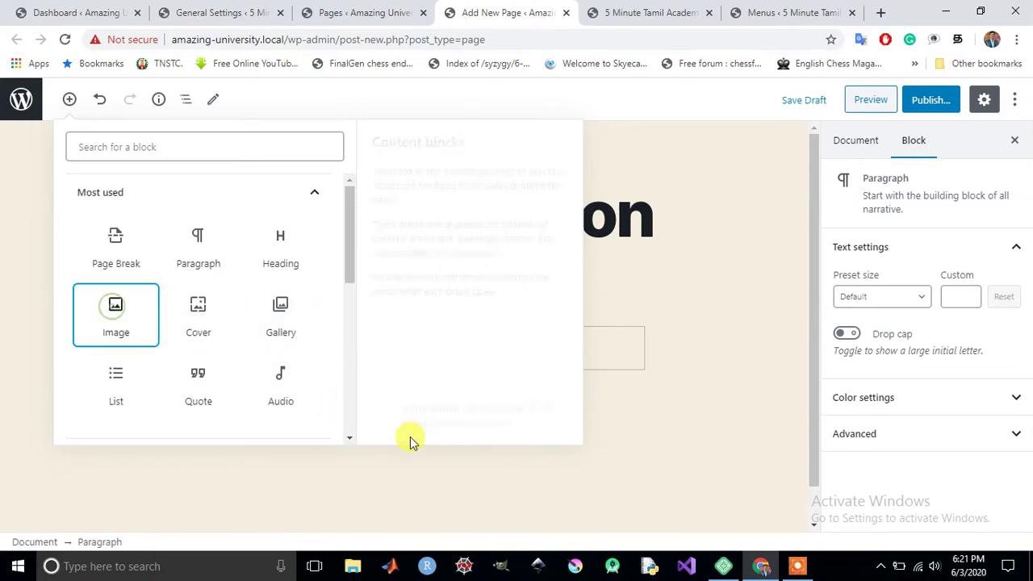
click(134, 317)
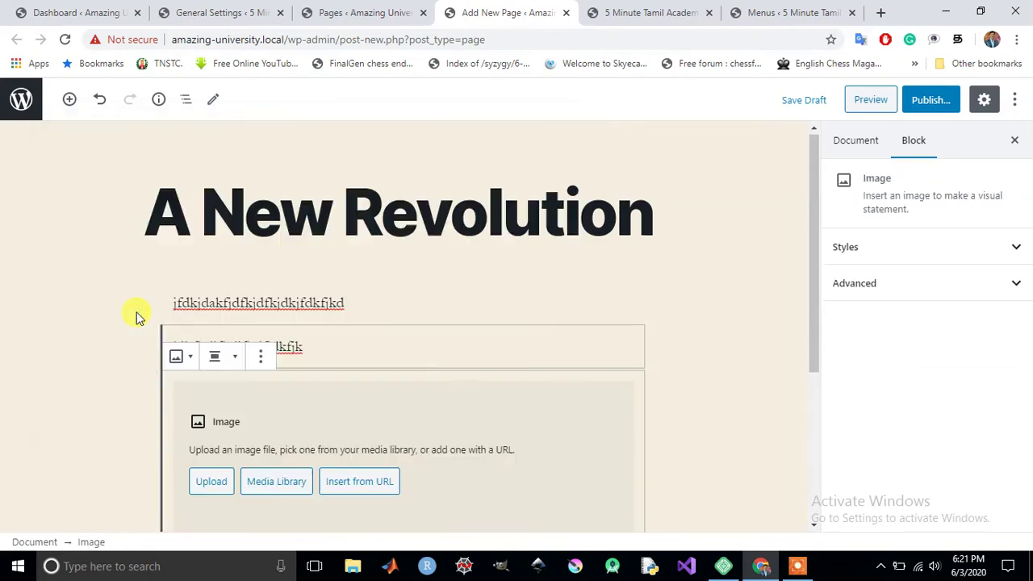
click(213, 483)
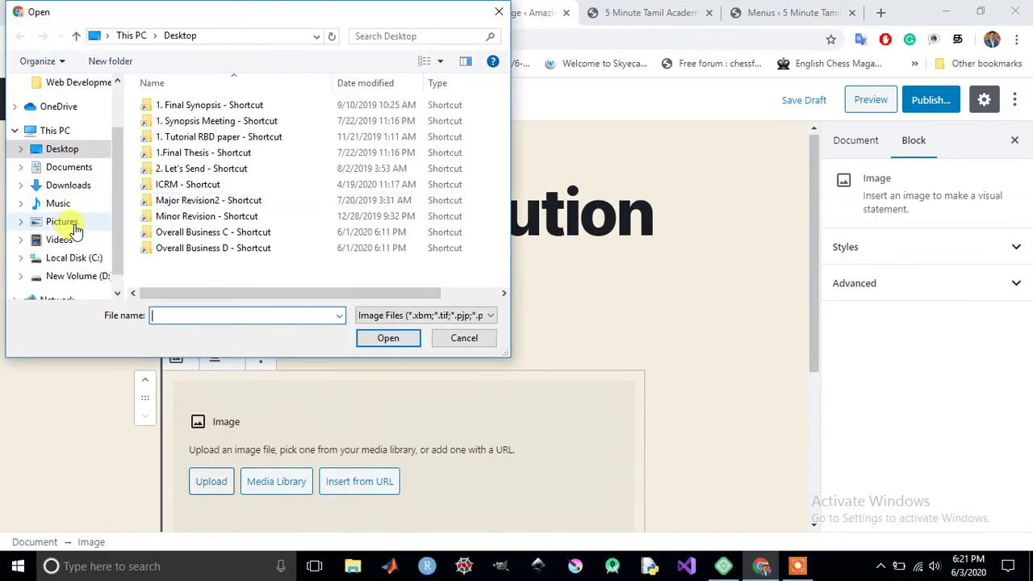
click(71, 228)
double_click(362, 162)
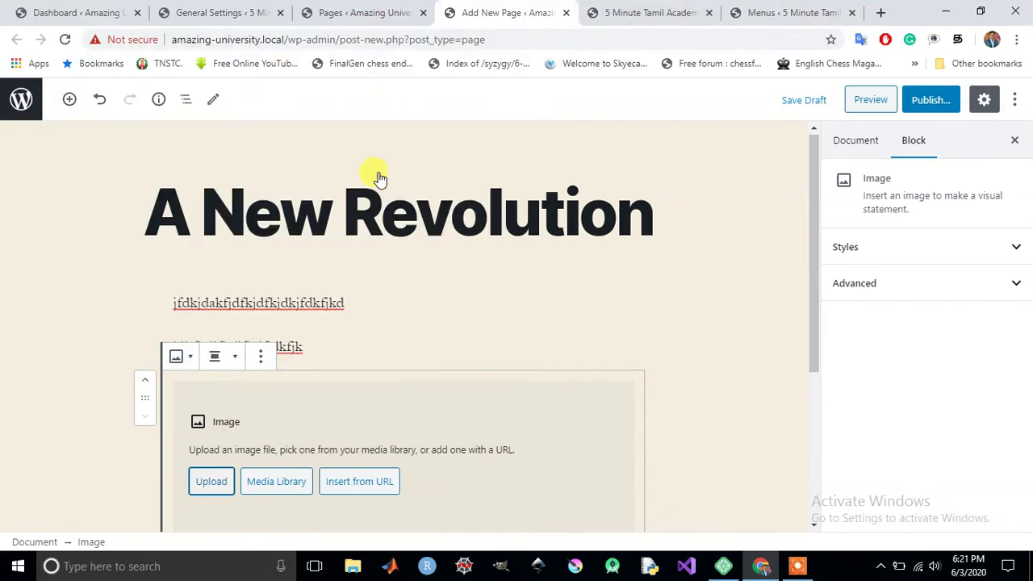
scroll(445, 325, down, 3)
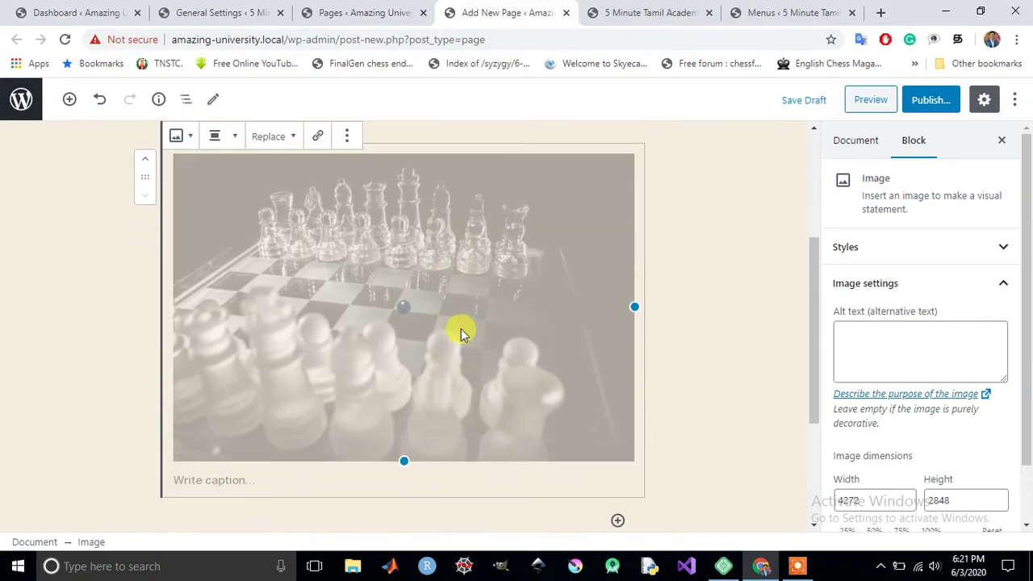
- Examine the page's content structure, its block navigation list and the Edit and Select tool modes
scroll(513, 328, up, 3)
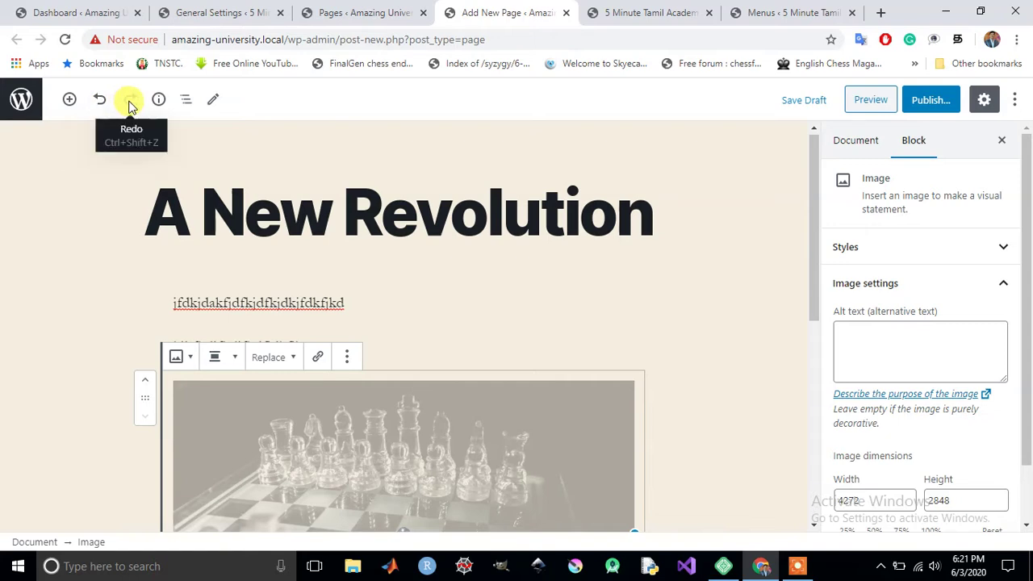
click(159, 100)
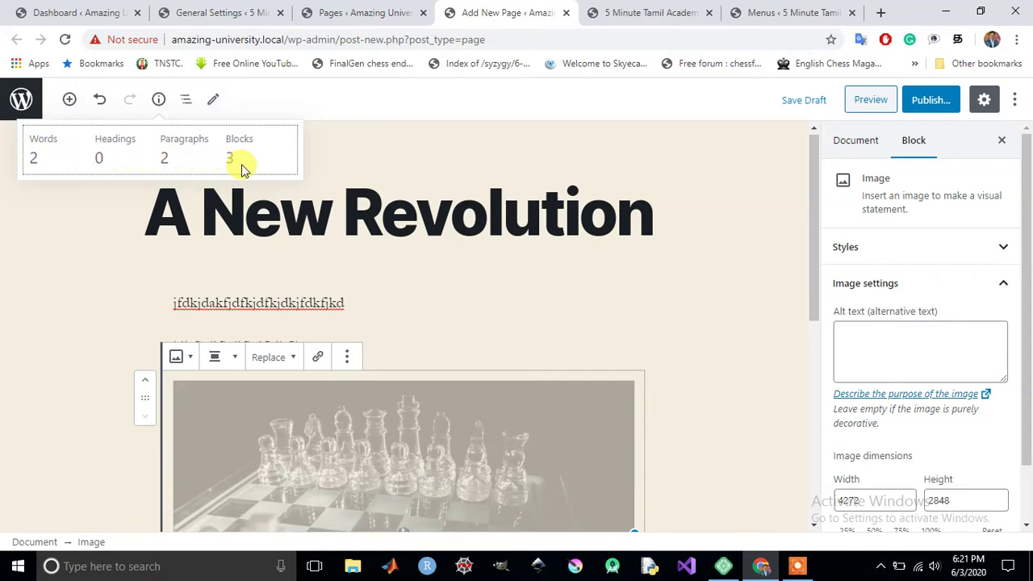
click(182, 100)
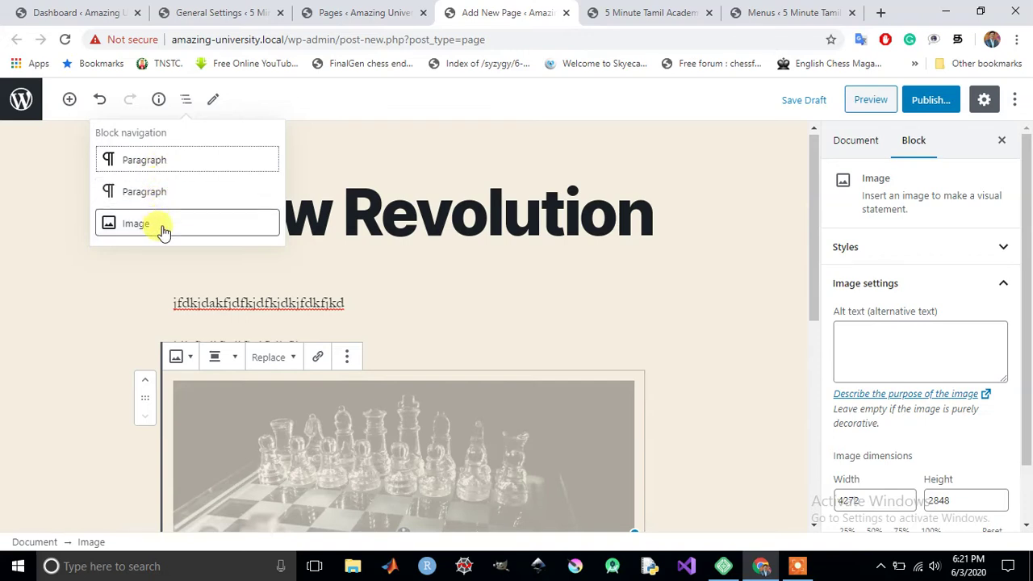
click(212, 101)
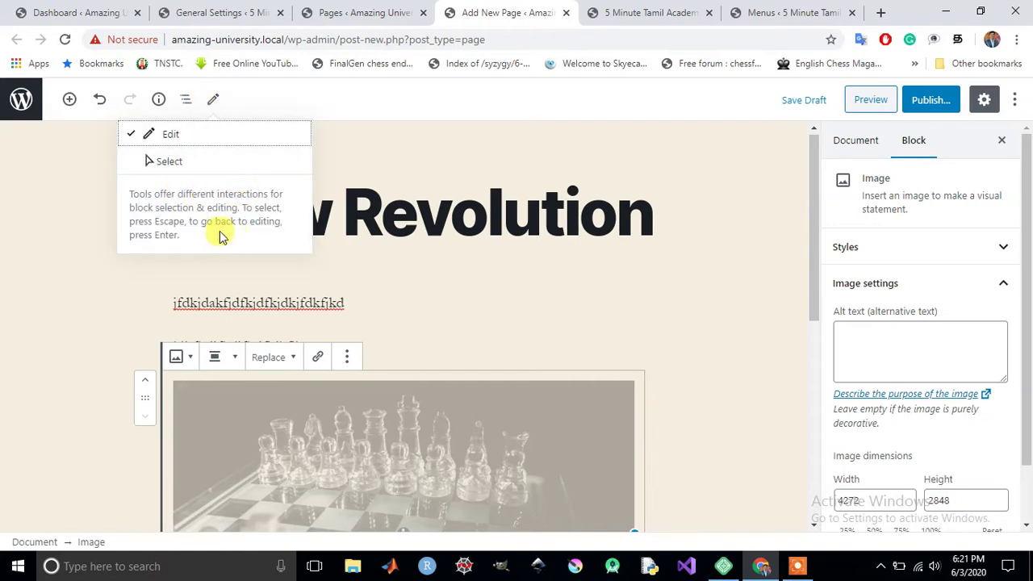
click(284, 100)
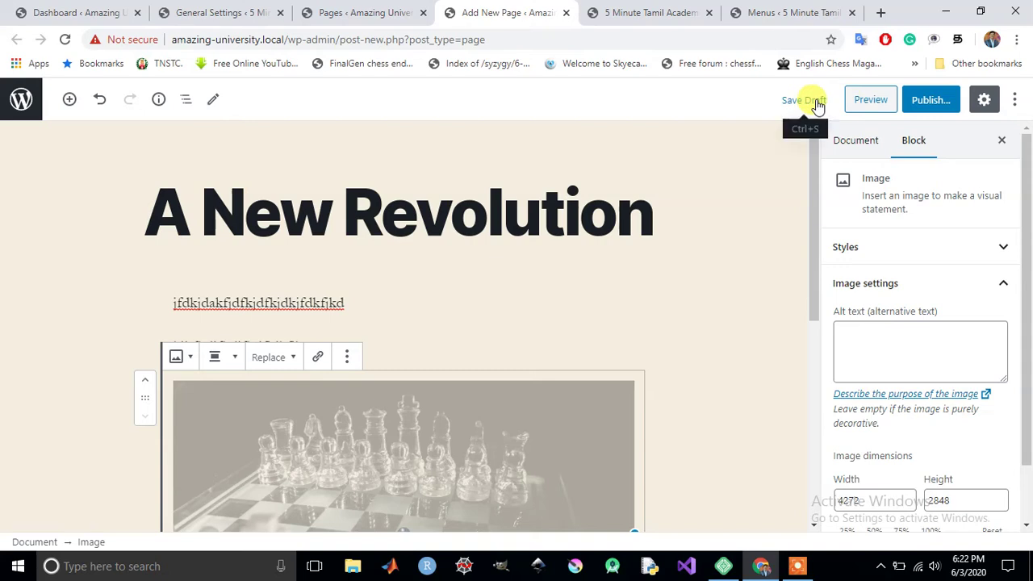
- Preview the draft page in the browser, compare it with the editor content and reload the preview
click(868, 100)
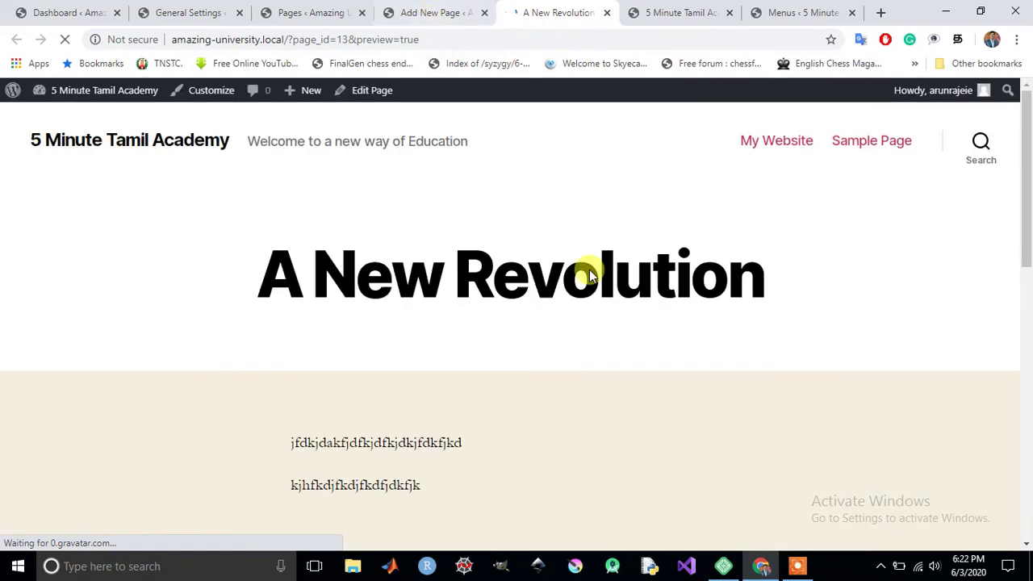
scroll(591, 288, down, 3)
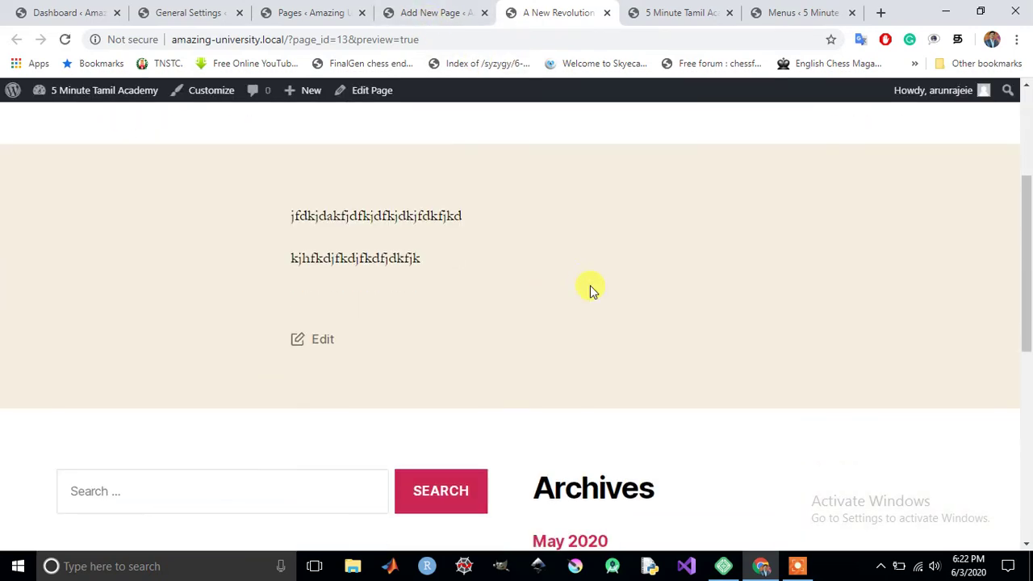
click(428, 16)
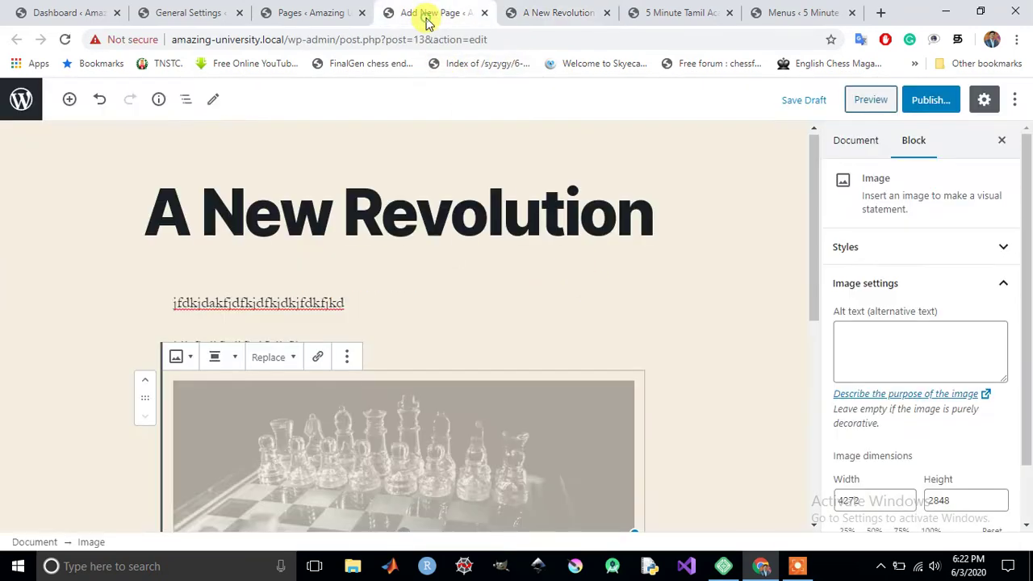
scroll(463, 294, down, 2)
click(535, 16)
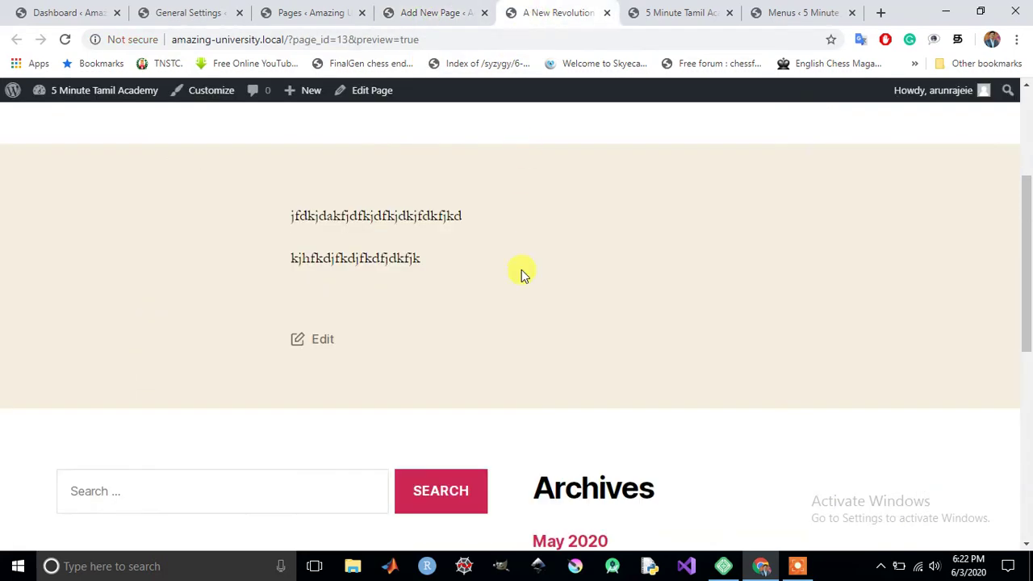
scroll(323, 348, down, 4)
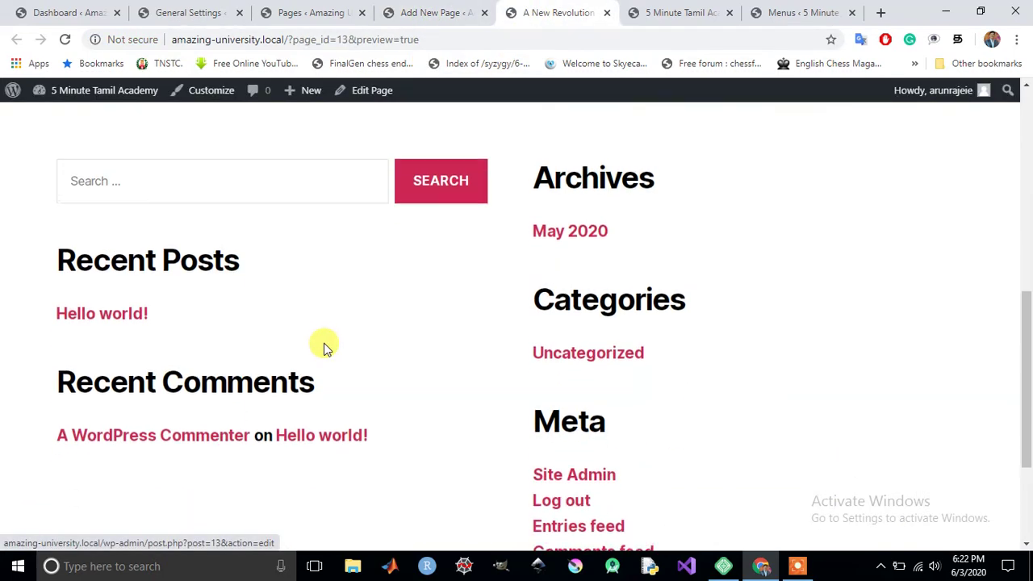
scroll(323, 349, up, 5)
click(66, 40)
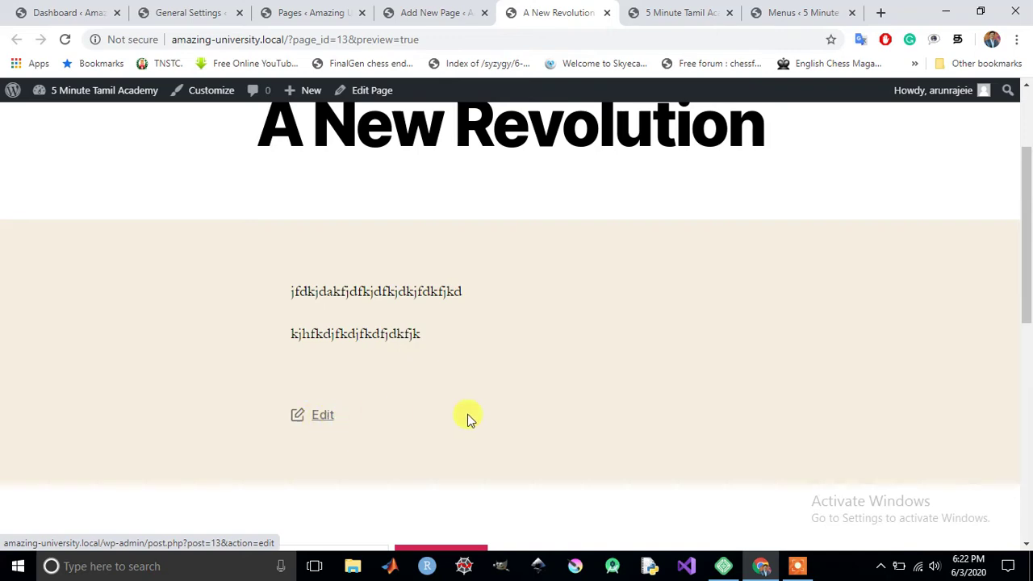
scroll(469, 414, down, 4)
- Return to the page editor and publish the page immediately with public visibility
click(443, 13)
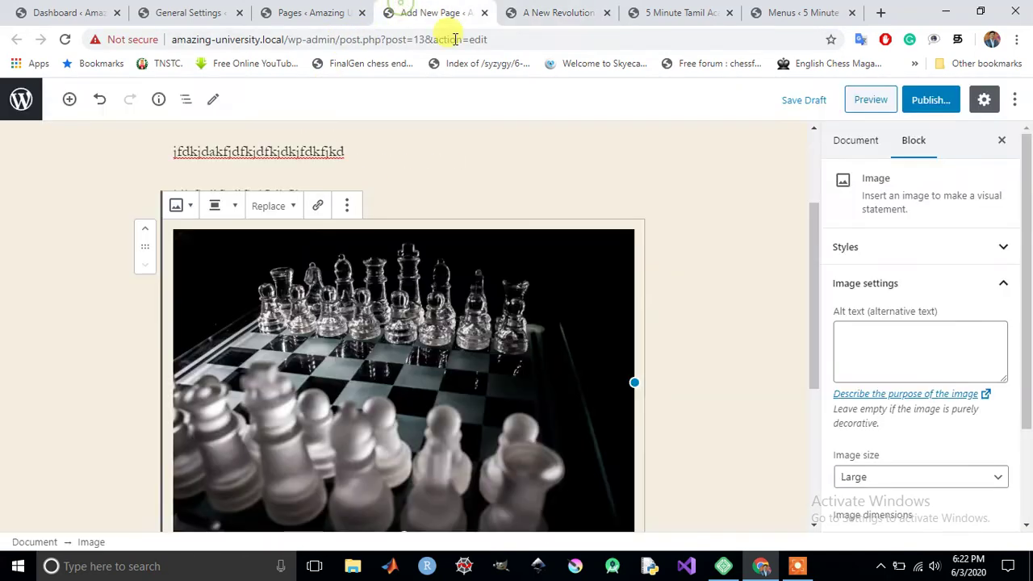
click(946, 108)
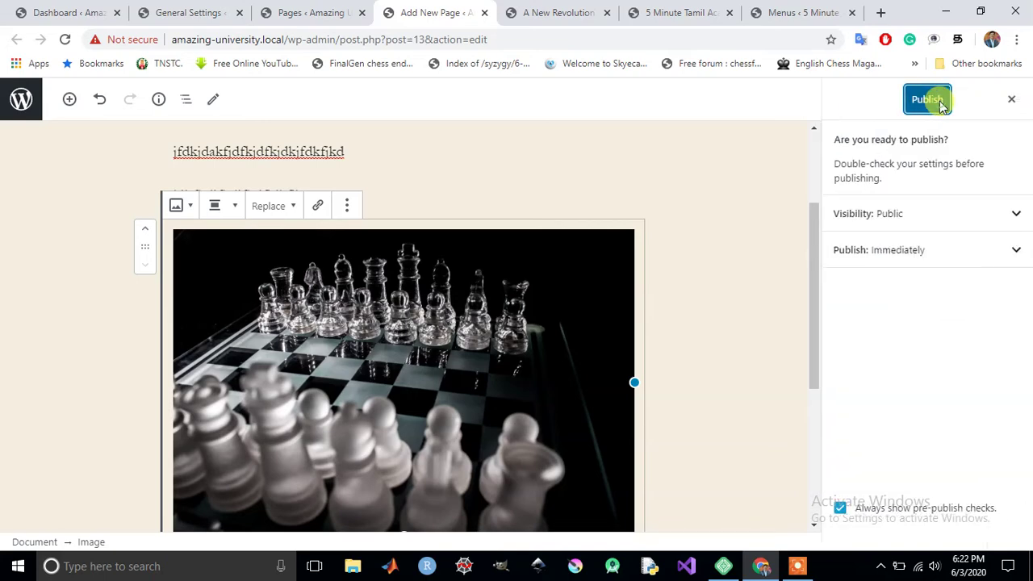
click(943, 105)
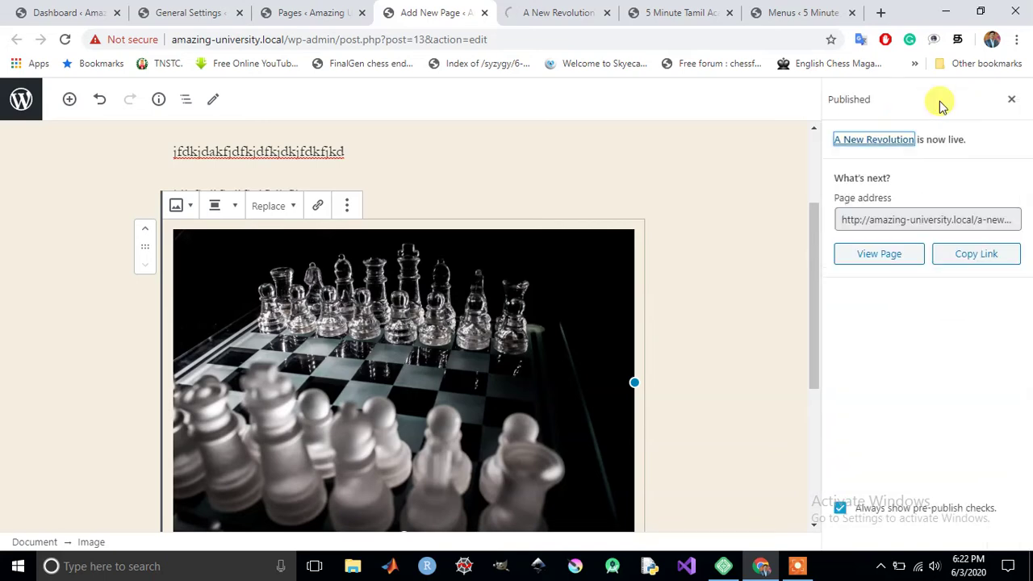
- Check the published page on the site, including its navigation links, paragraphs and chess image
click(541, 22)
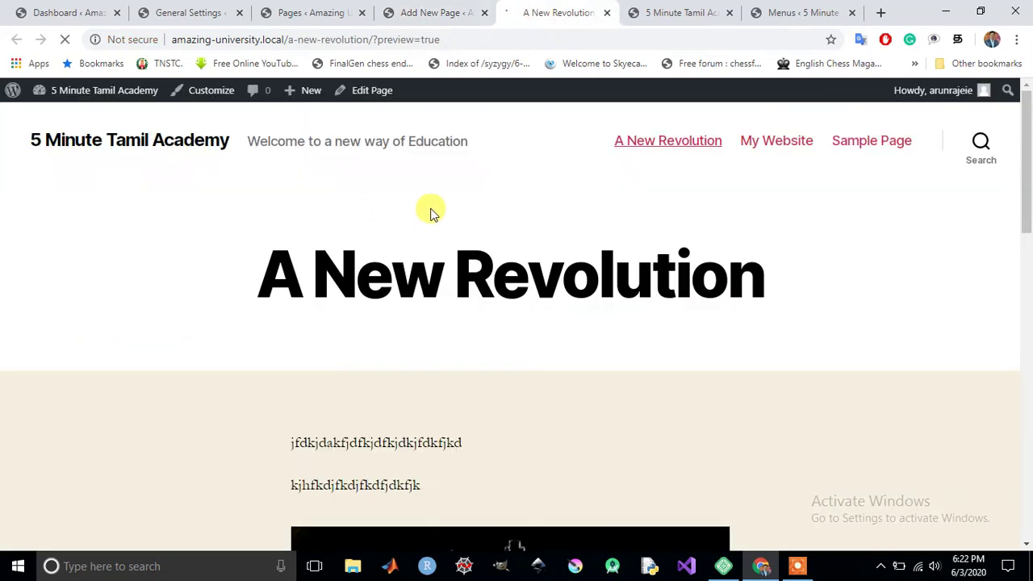
scroll(507, 357, down, 6)
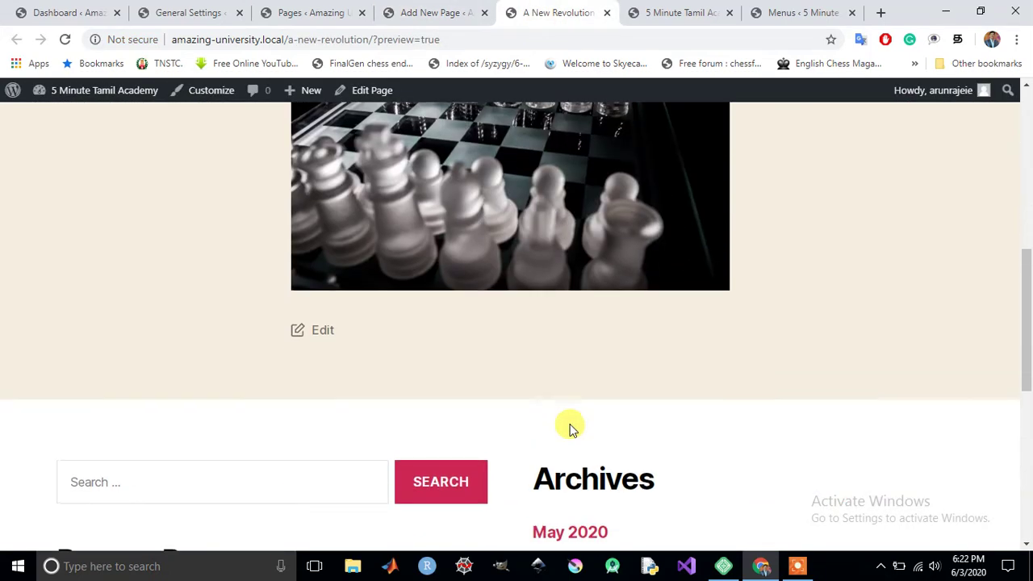
scroll(572, 426, up, 4)
scroll(570, 424, down, 2)
scroll(570, 424, up, 6)
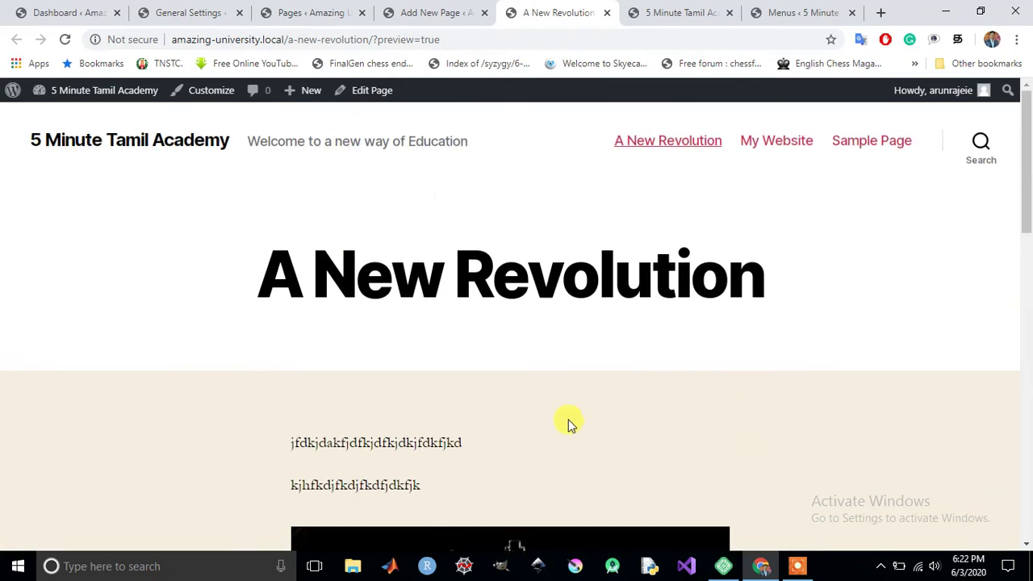
- Back in the page editor, dismiss the publish confirmation, hide and reshow the block settings, and bring up the editor's view and tool options
click(428, 16)
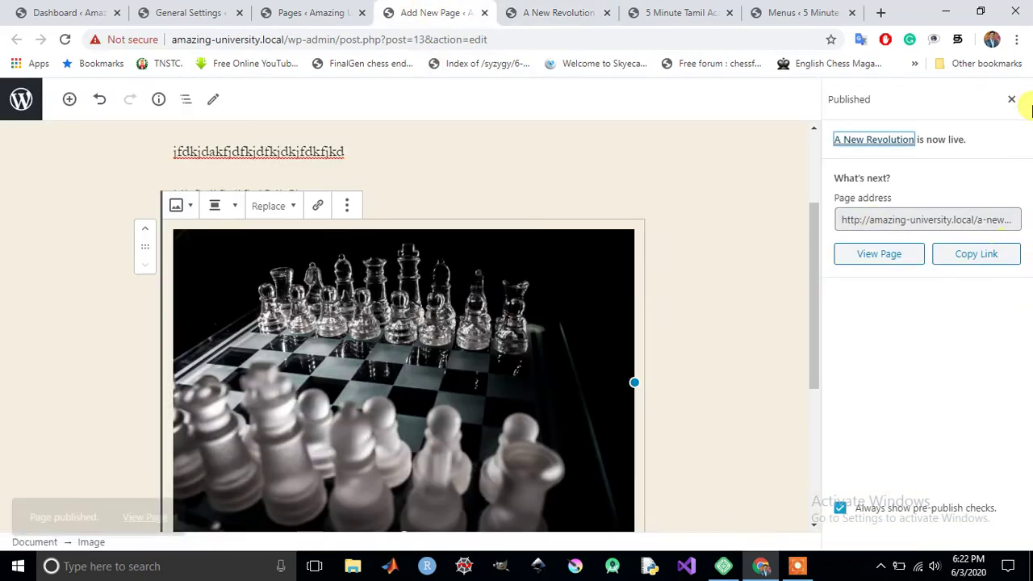
click(1012, 100)
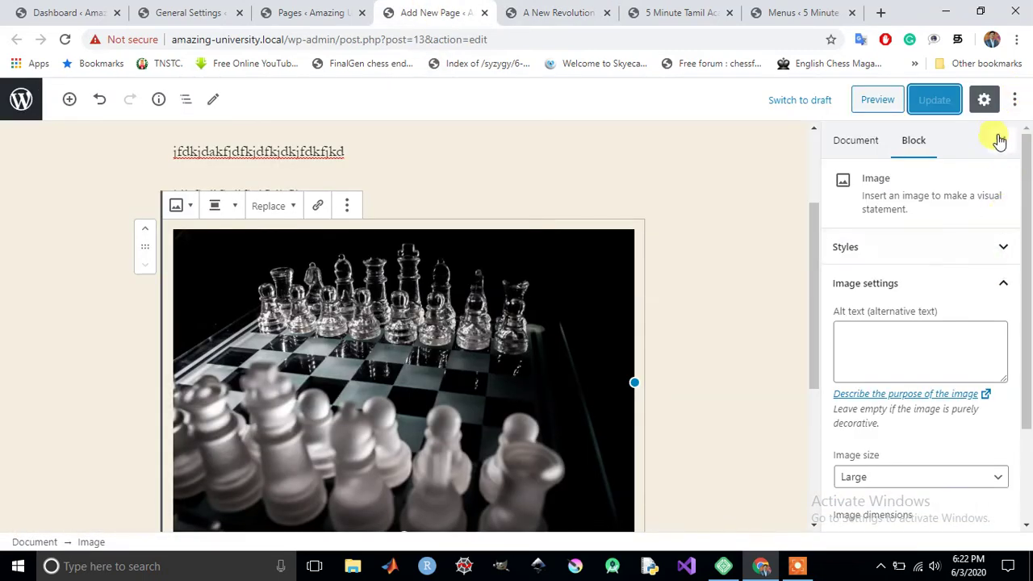
click(987, 100)
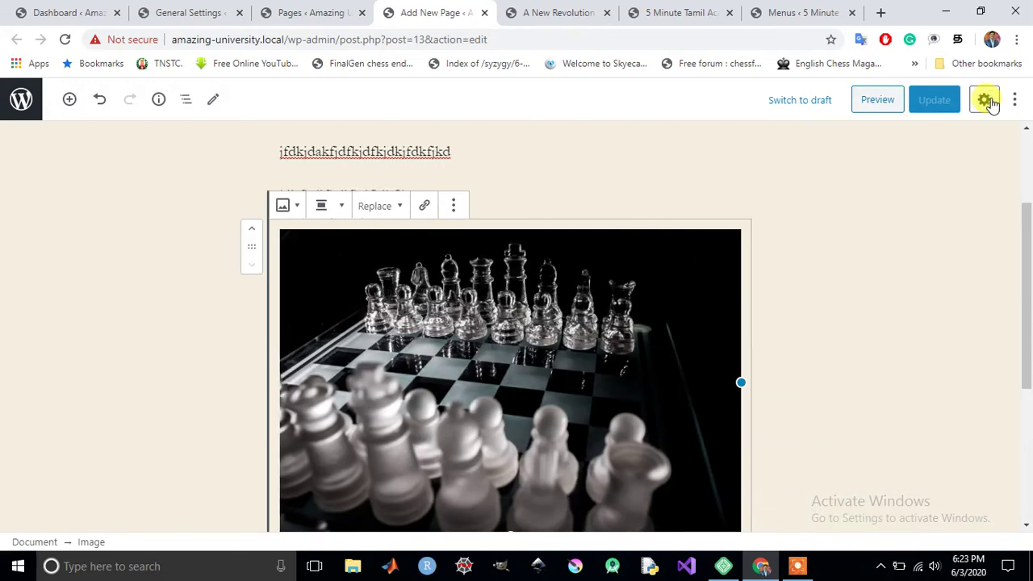
click(986, 100)
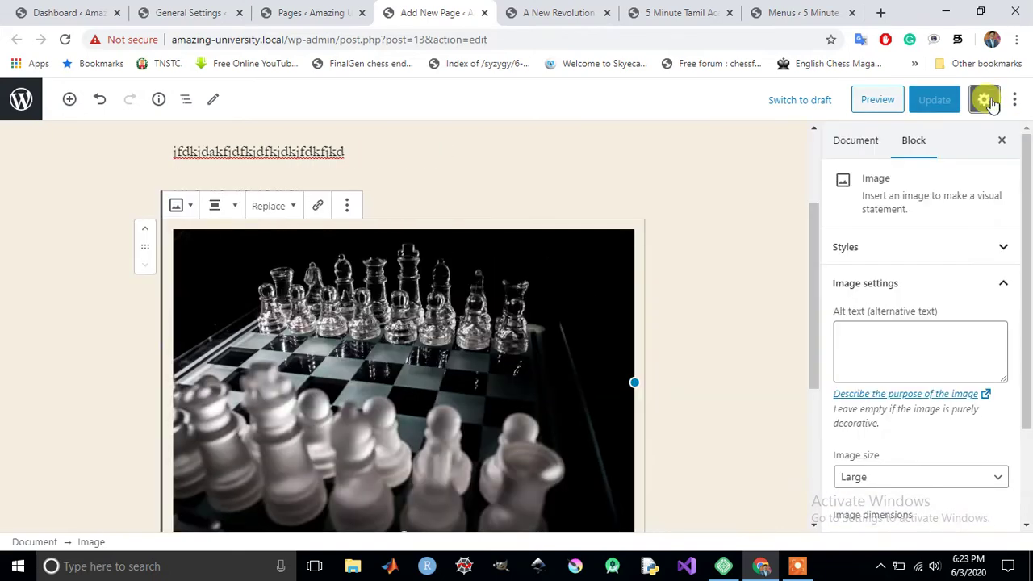
click(1019, 99)
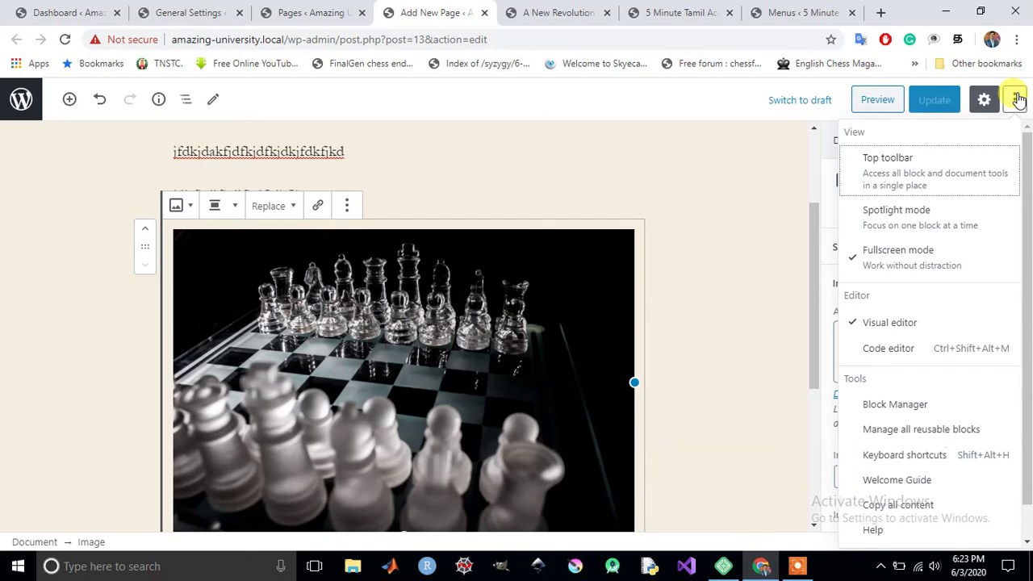